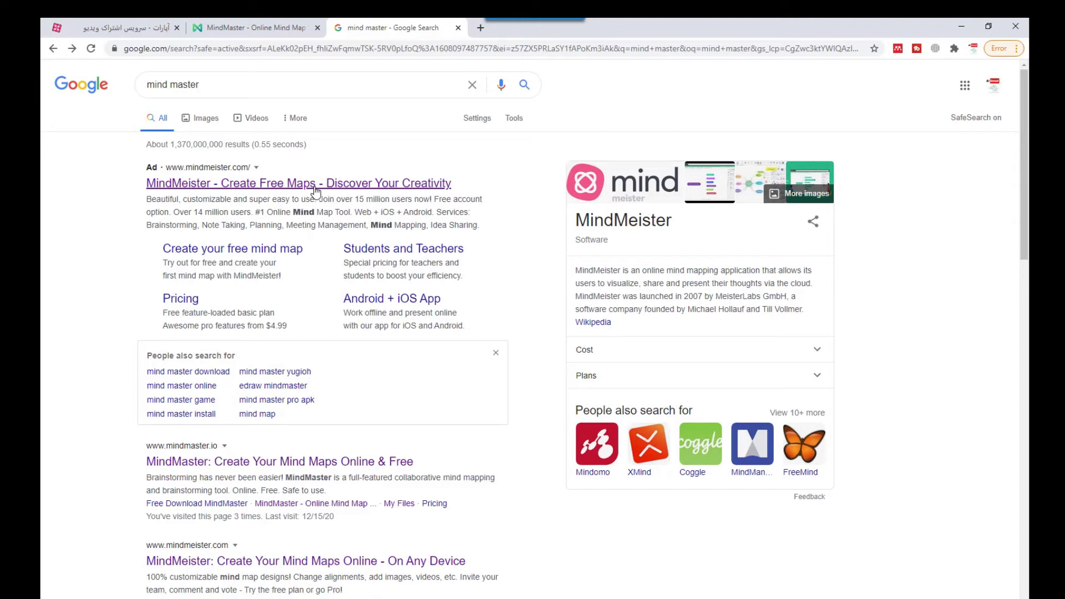
Open MindMeister from the search results and open the Getting Things Done map
click(315, 192)
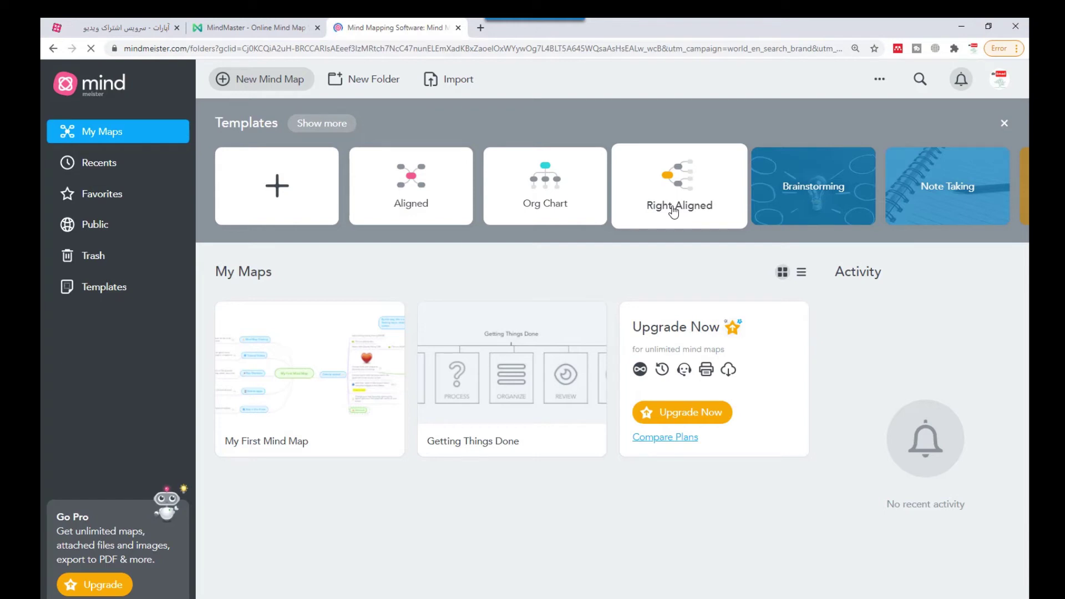
mouse_move(847, 193)
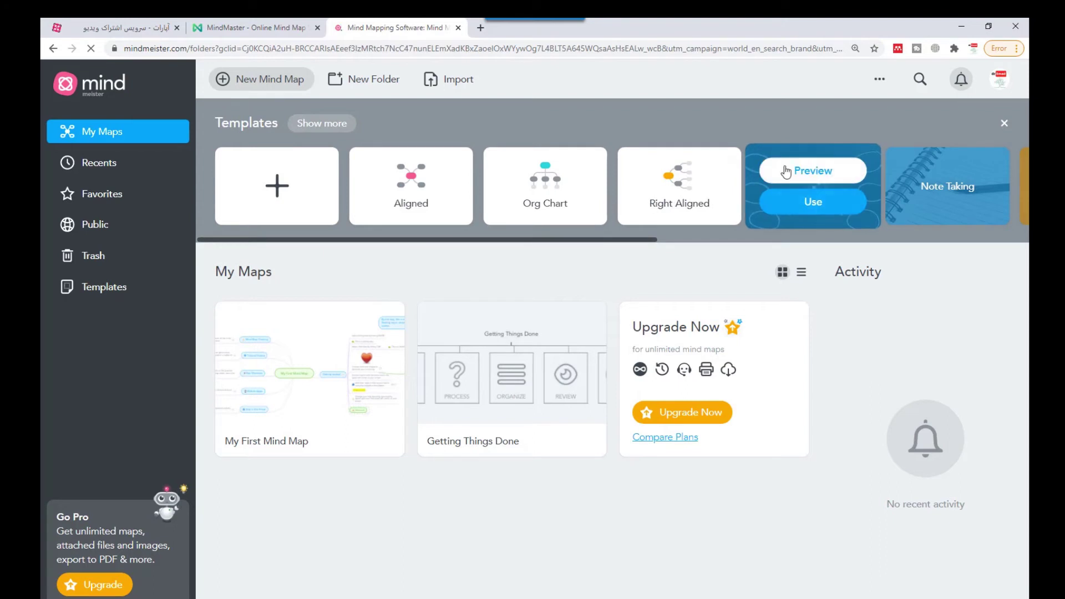
drag(475, 243, 628, 262)
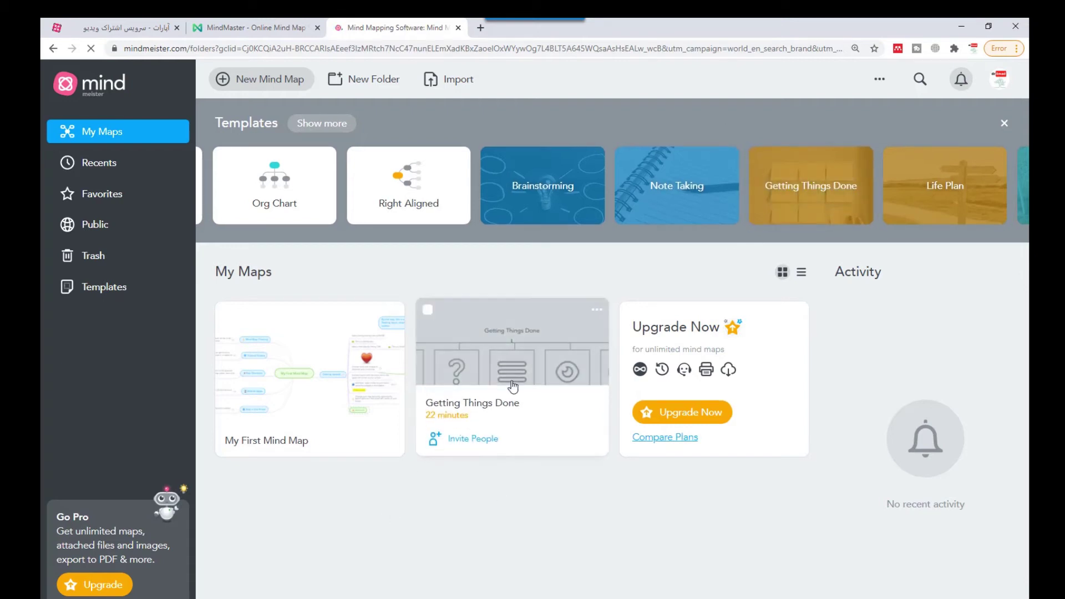
click(527, 357)
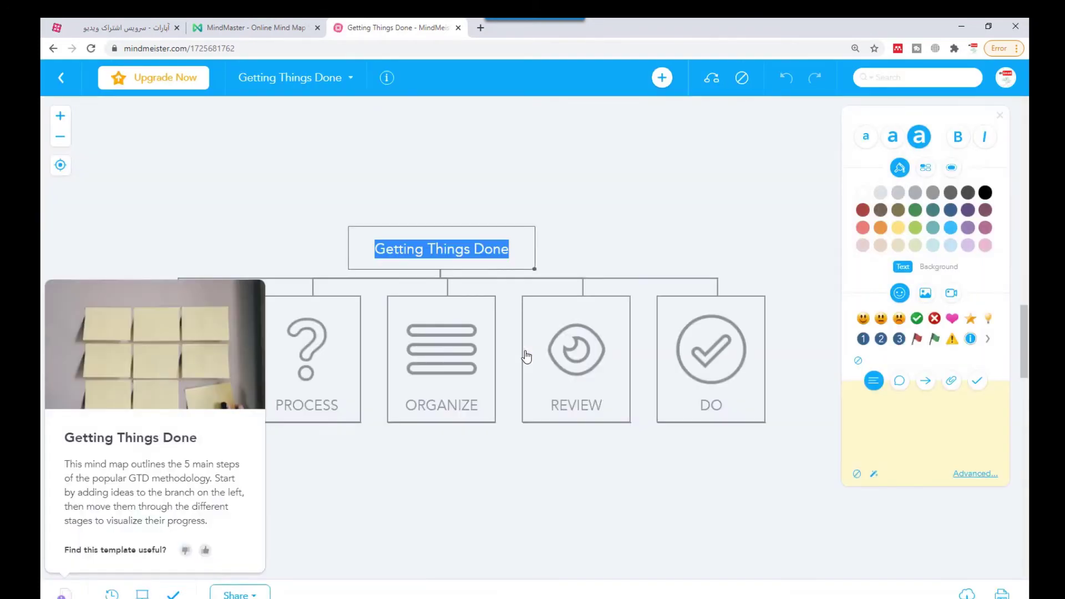
click(426, 485)
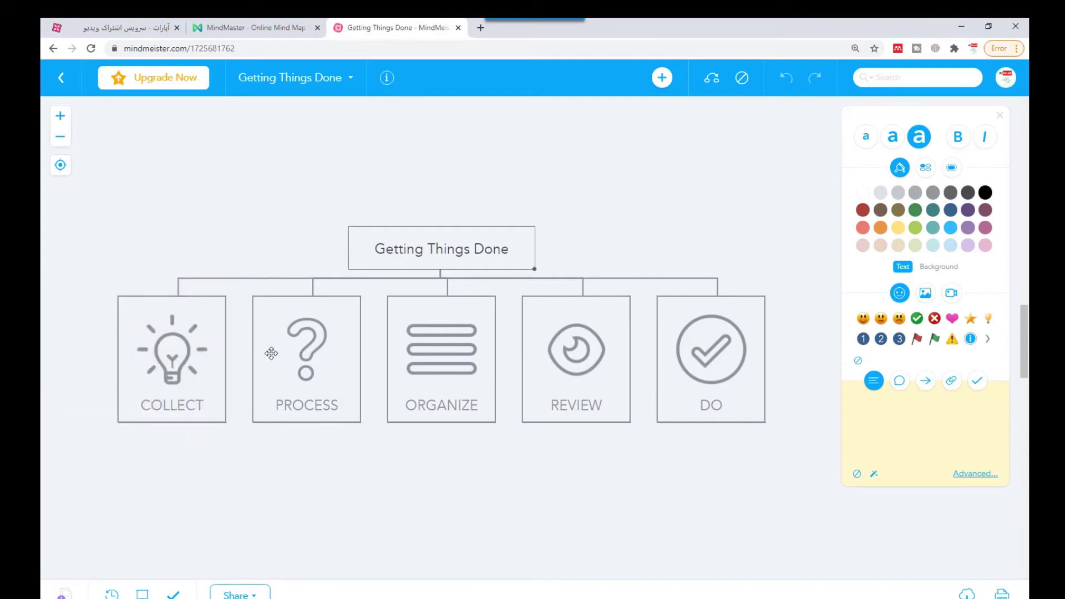
View the enlarged images of the COLLECT and DO boxes, closing each preview
click(179, 350)
click(178, 350)
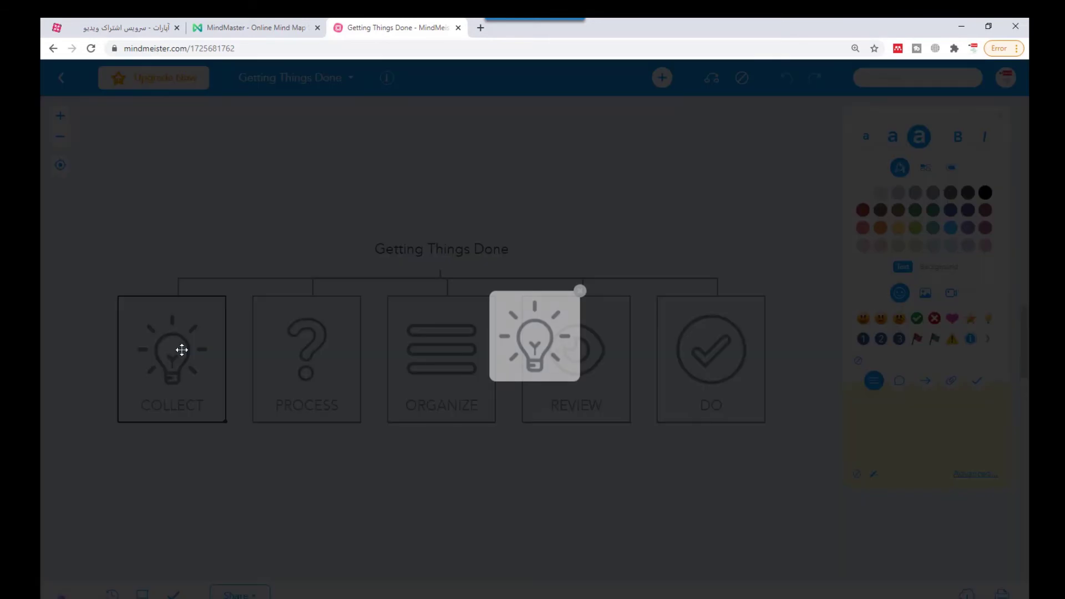
click(580, 292)
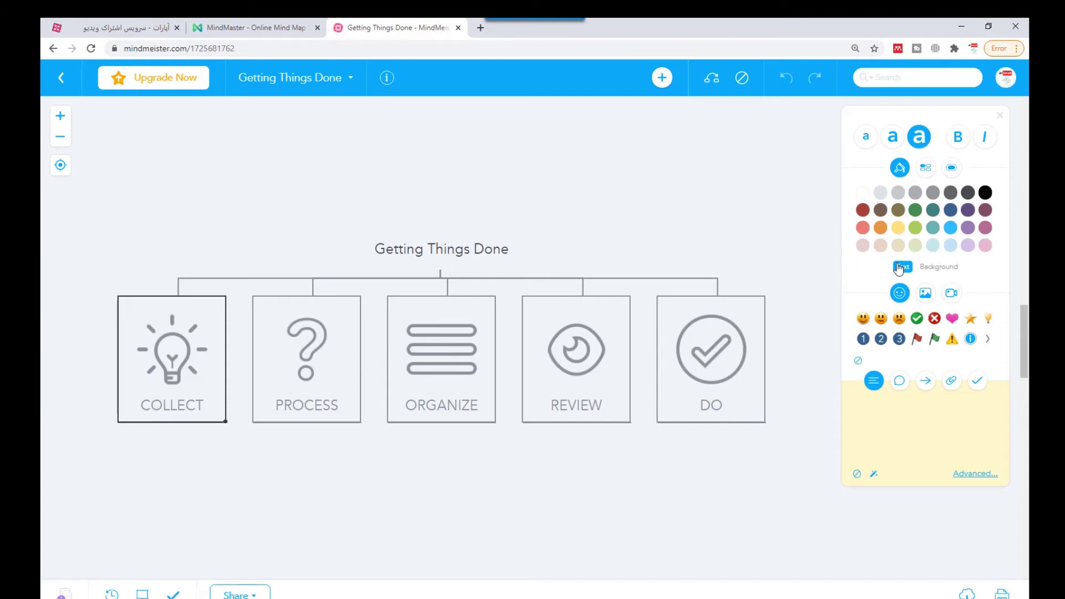
click(750, 347)
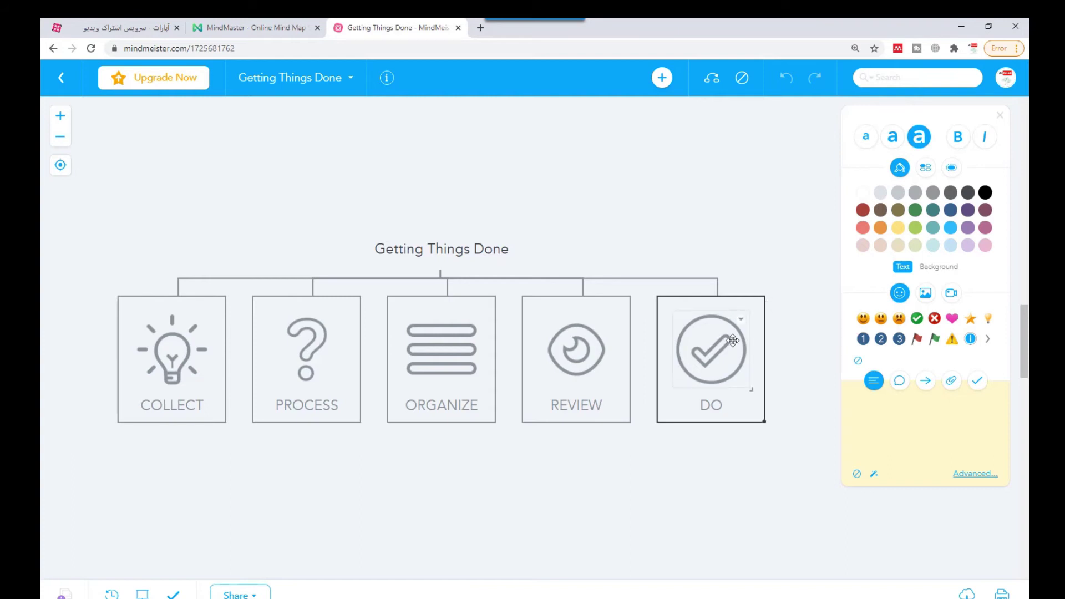
click(733, 340)
click(581, 290)
Colour the DO box's text teal and add the number 2, sad face, Status Ok and warning icons to it
click(934, 209)
click(882, 339)
click(899, 318)
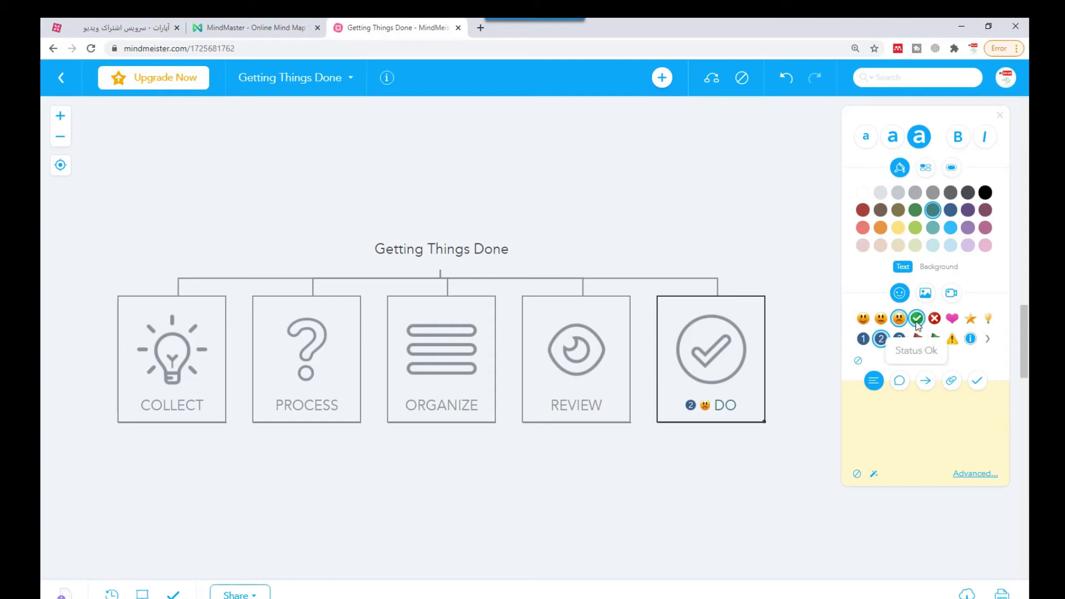
click(918, 321)
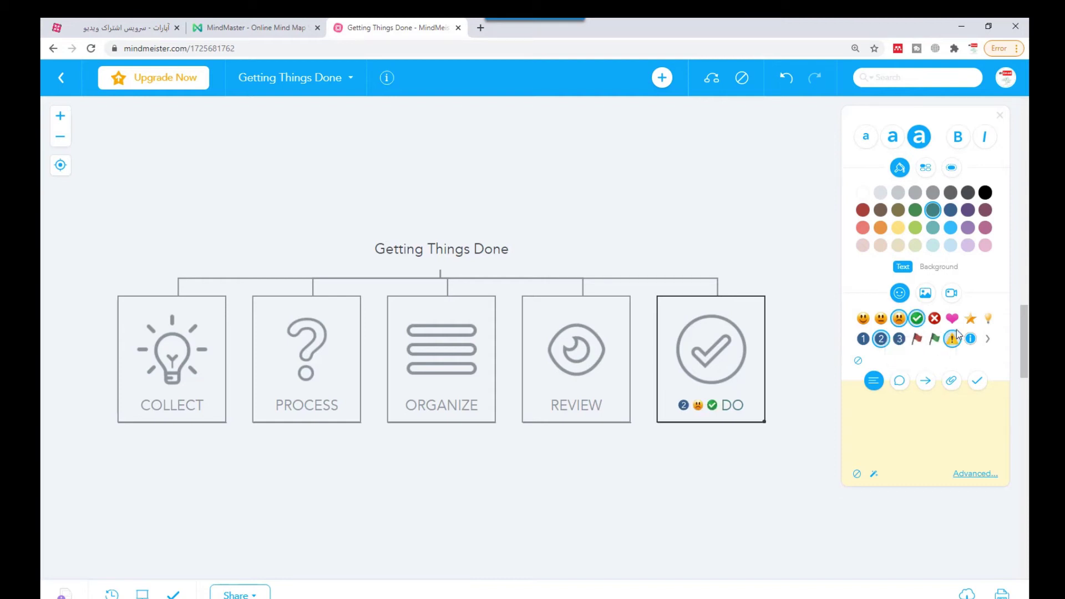
click(954, 339)
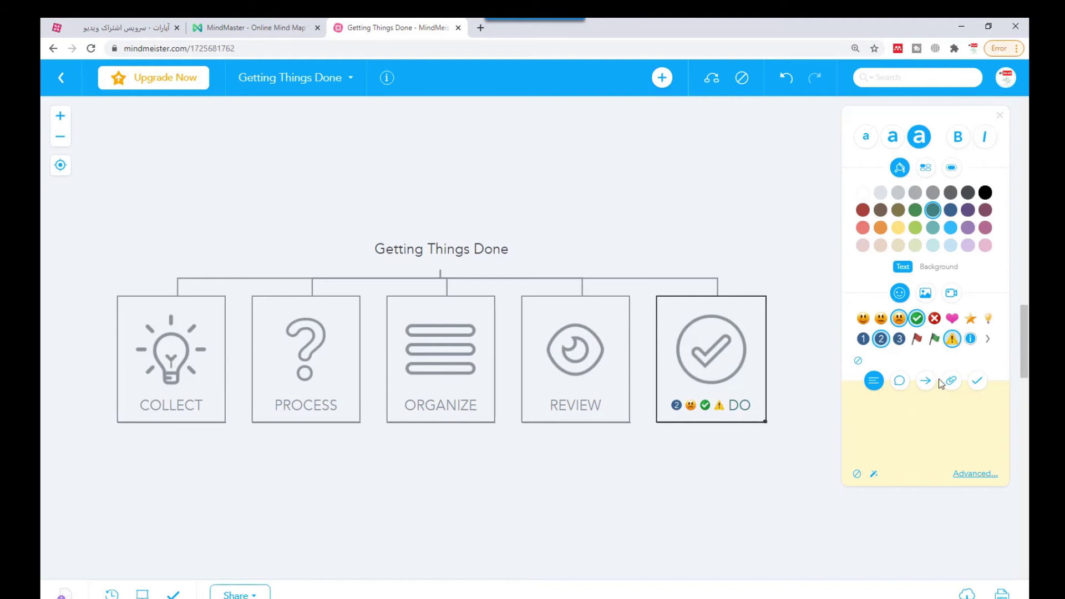
Return to the maps overview, browse the template gallery and preview the To-Dos template, closing it without using it
click(57, 54)
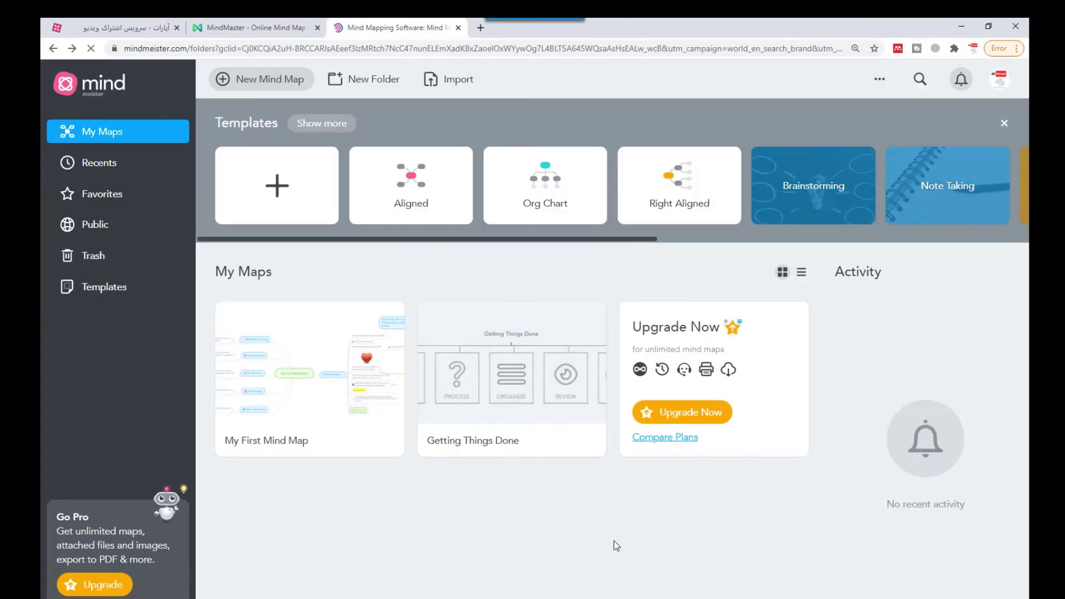
mouse_move(965, 212)
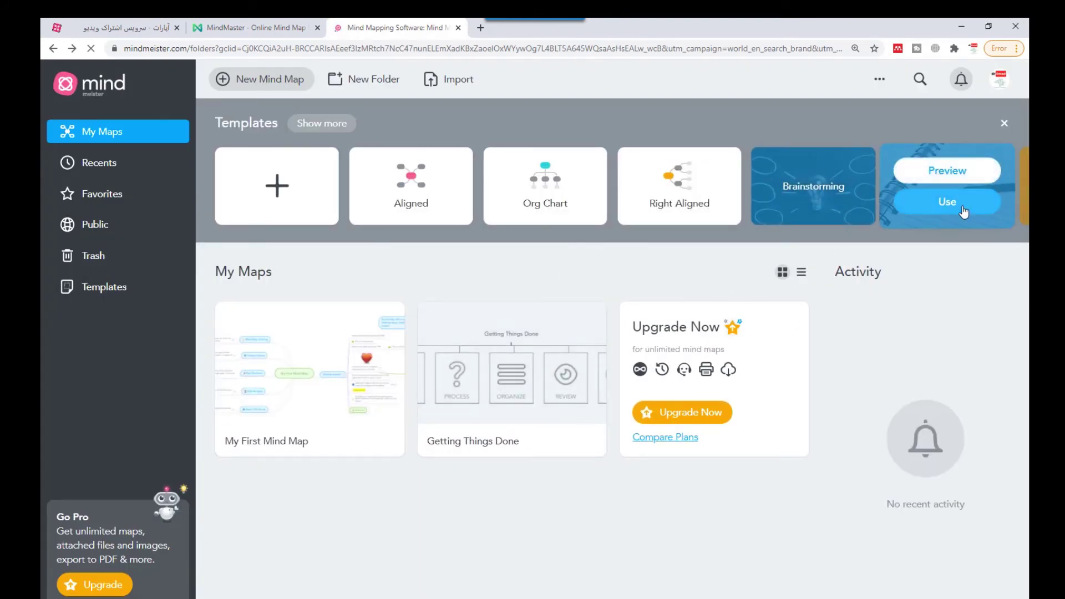
drag(626, 240, 982, 242)
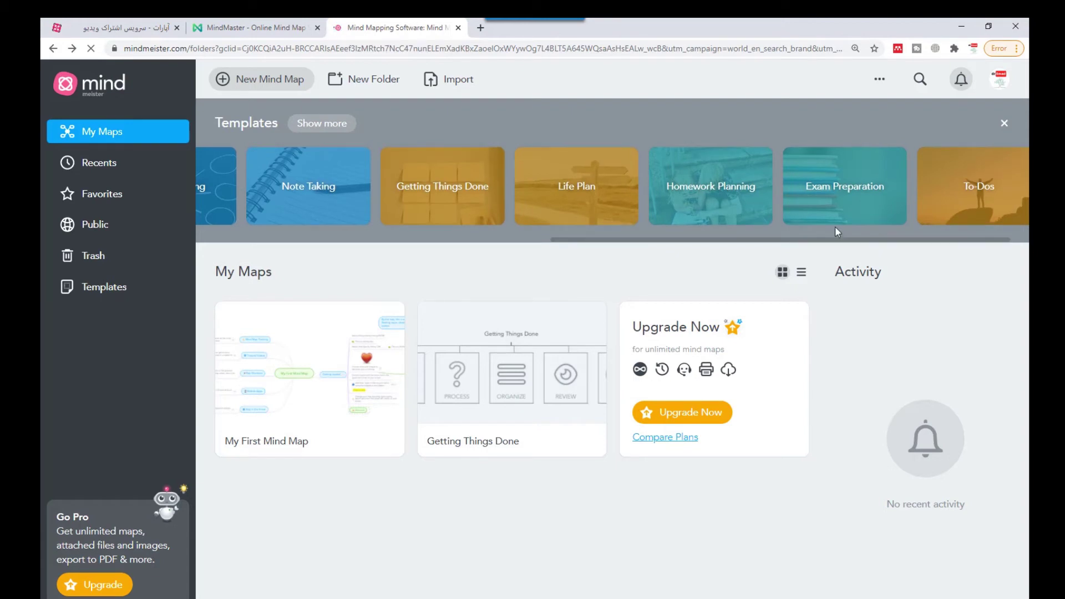
drag(894, 243, 910, 245)
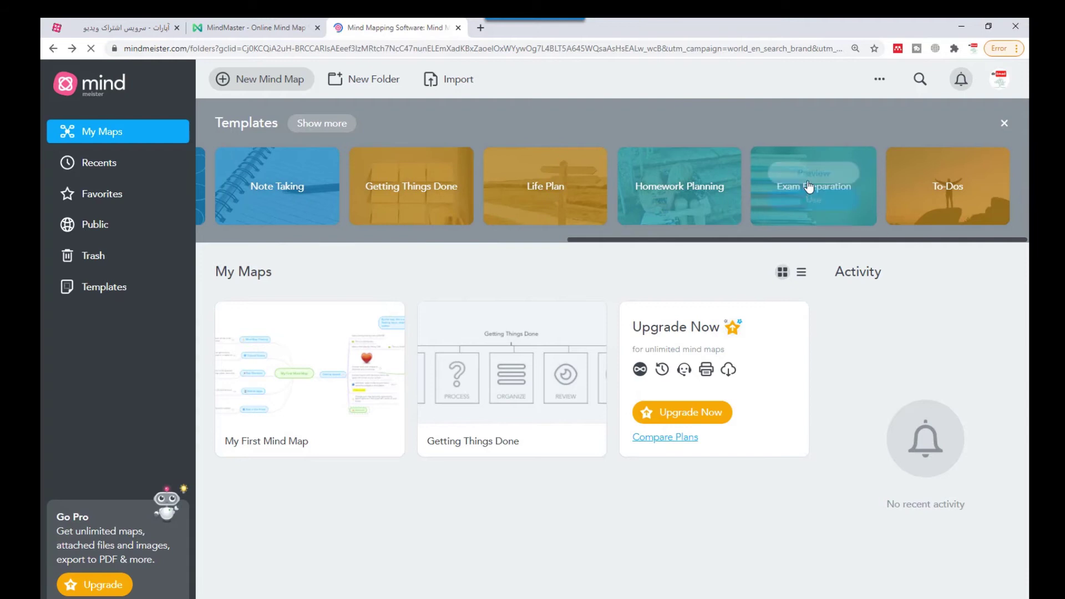
mouse_move(961, 183)
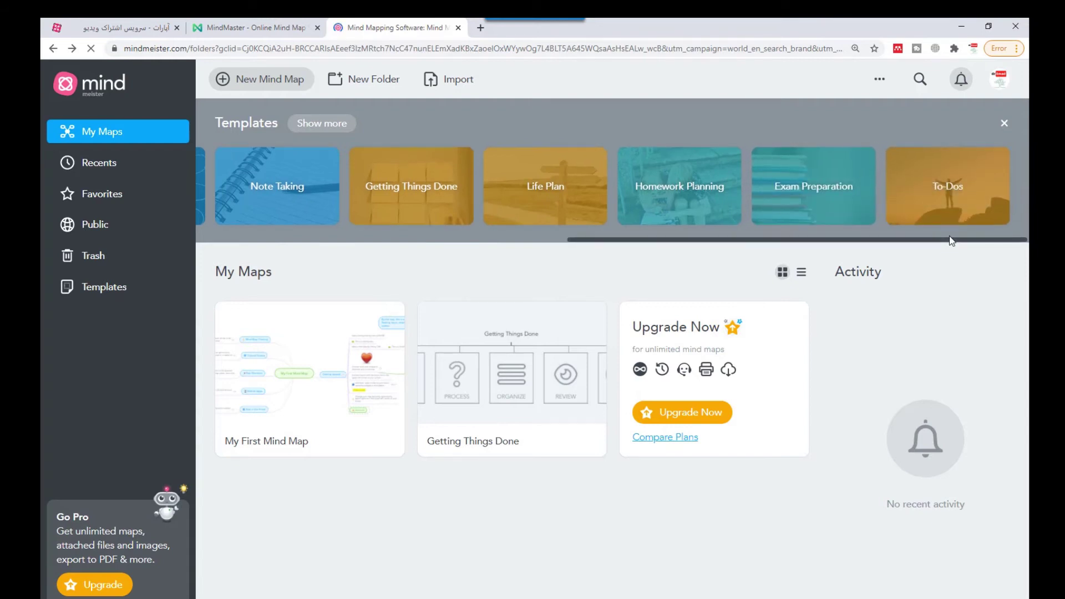
mouse_move(957, 202)
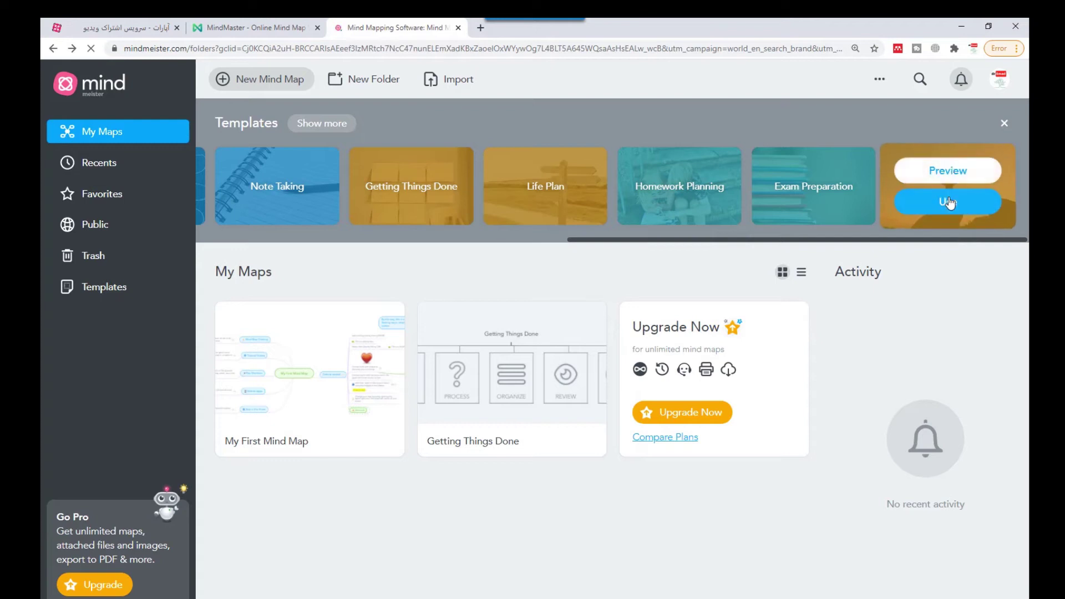
click(948, 172)
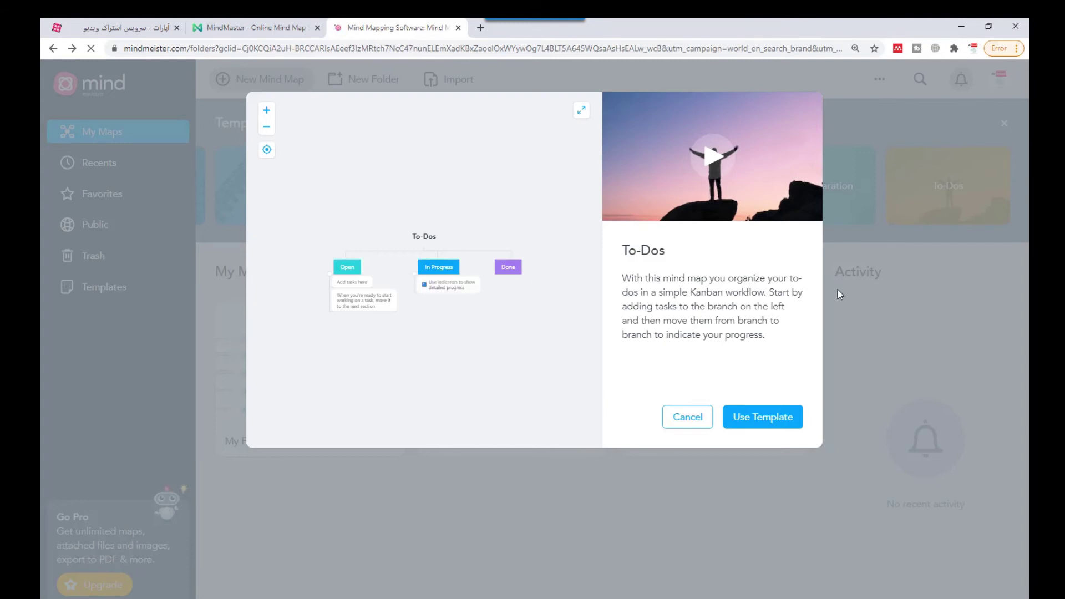
click(675, 420)
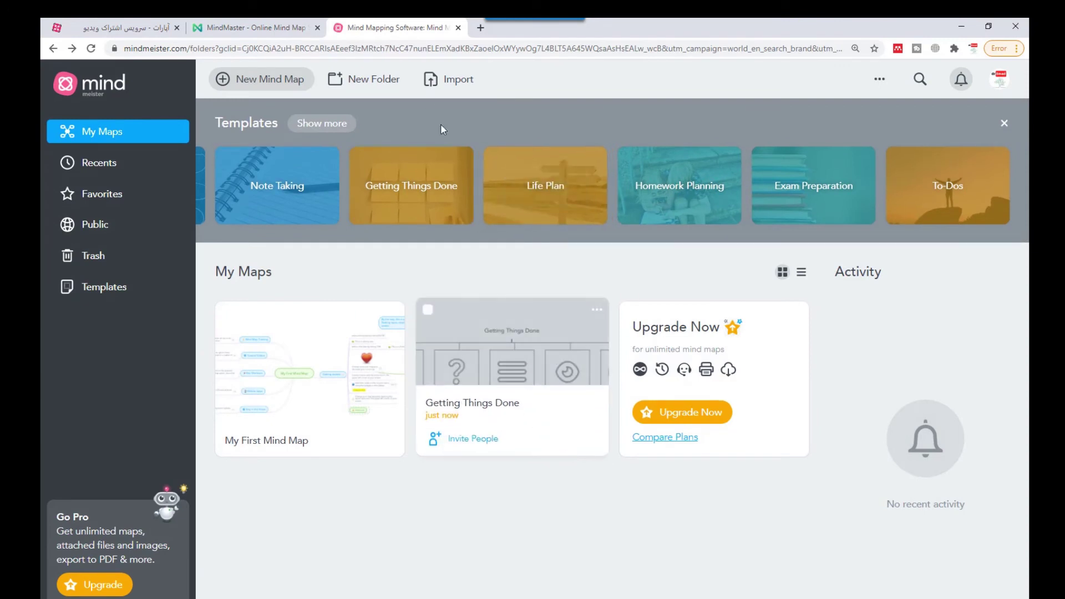
Create a new mind map from the blank template and dismiss the Getting Started guide
drag(616, 240, 412, 224)
scroll(388, 225, left, 3)
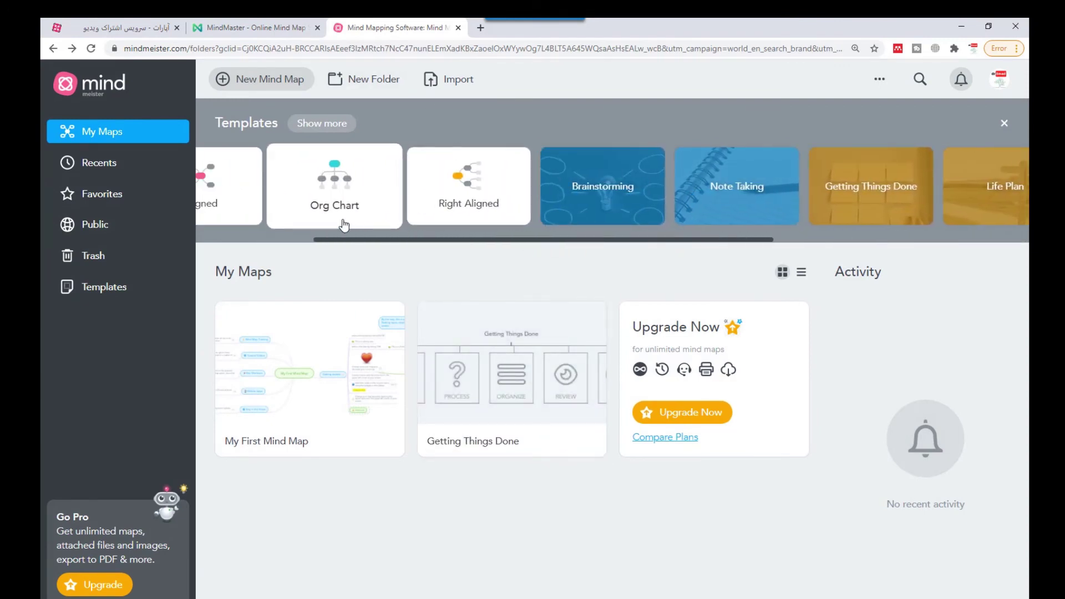
click(266, 194)
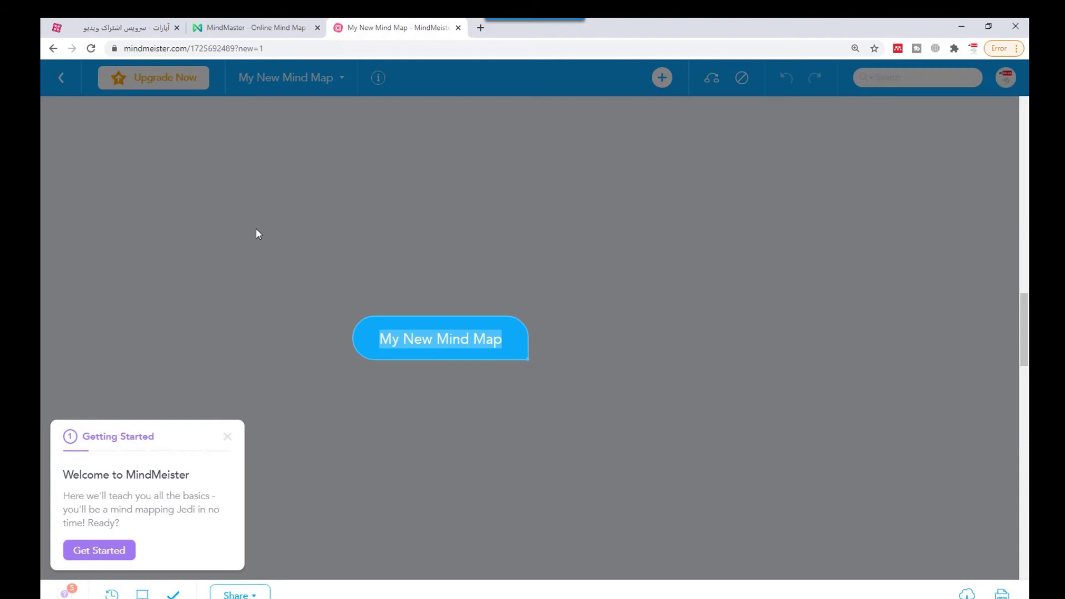
click(227, 437)
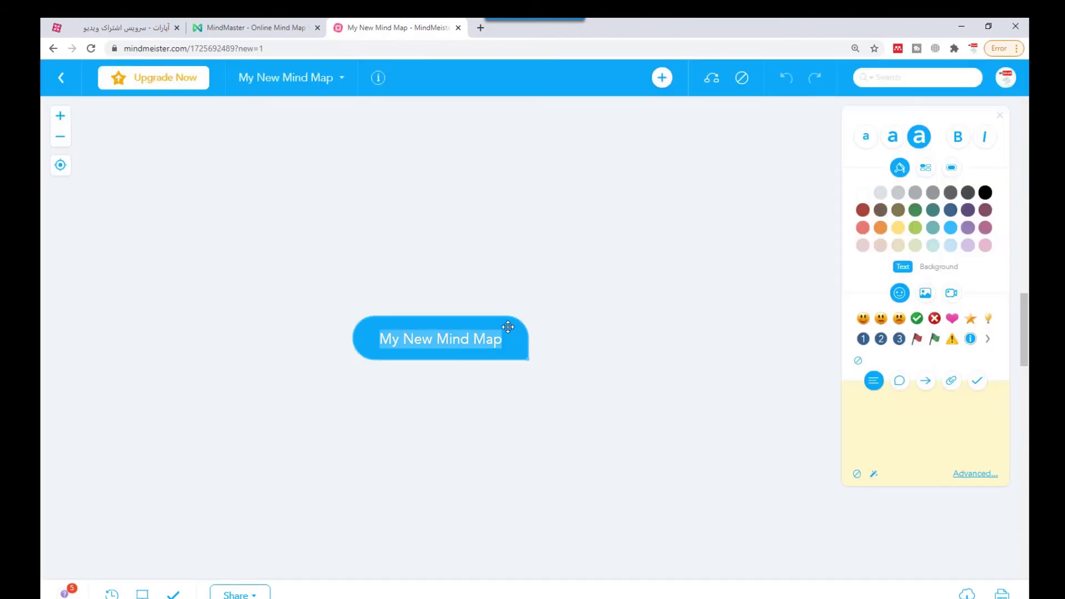
Rename the central topic as "نقشه ذهنی"
key(BackSpace)
text(k)
key(BackSpace)
text(ن)
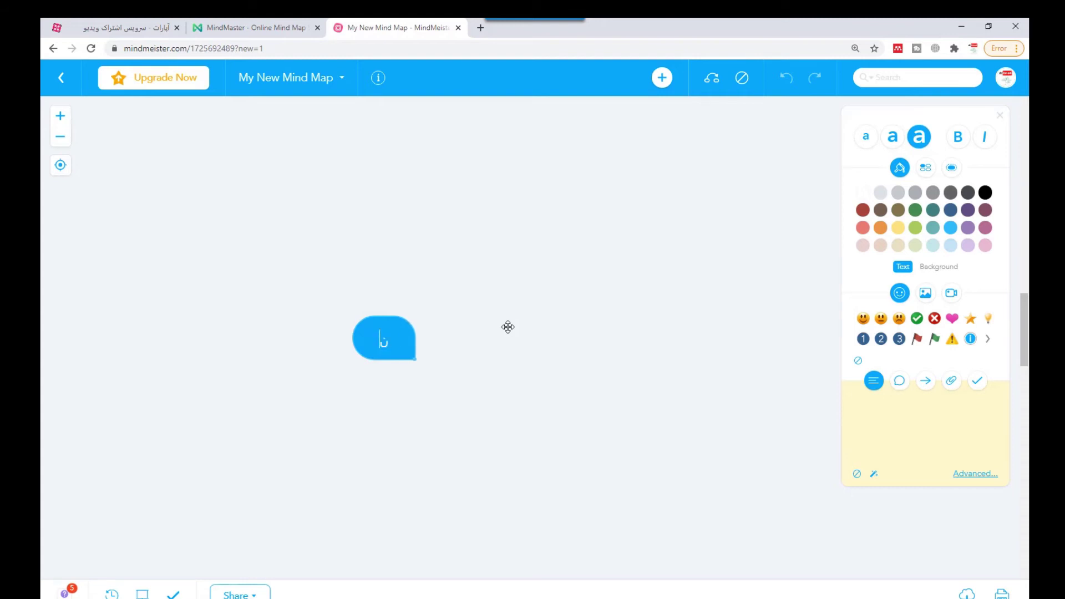
text(قشه)
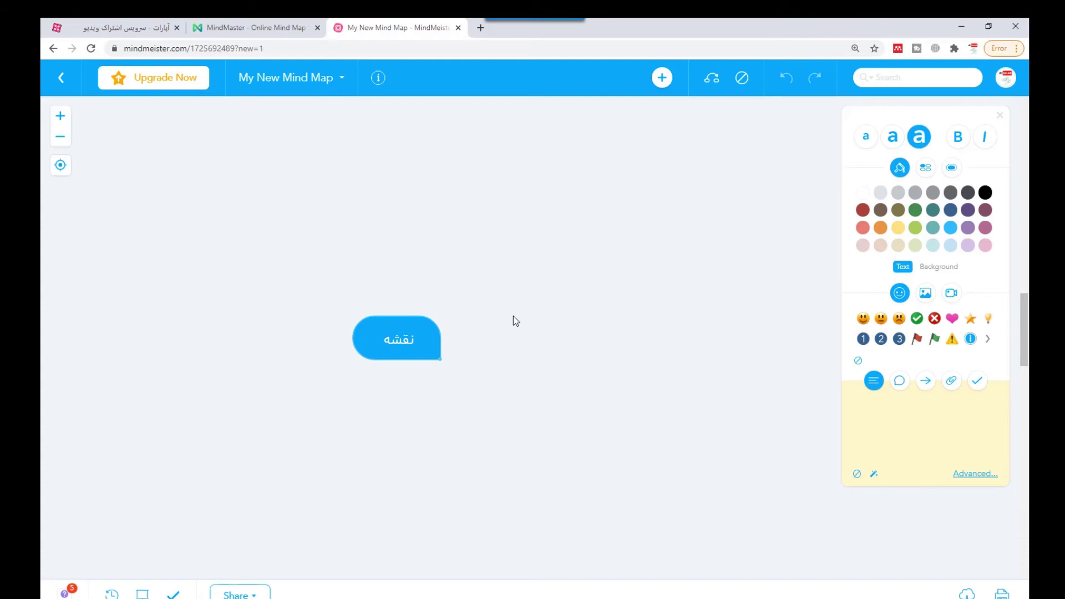
text( ذهنم)
key(BackSpace)
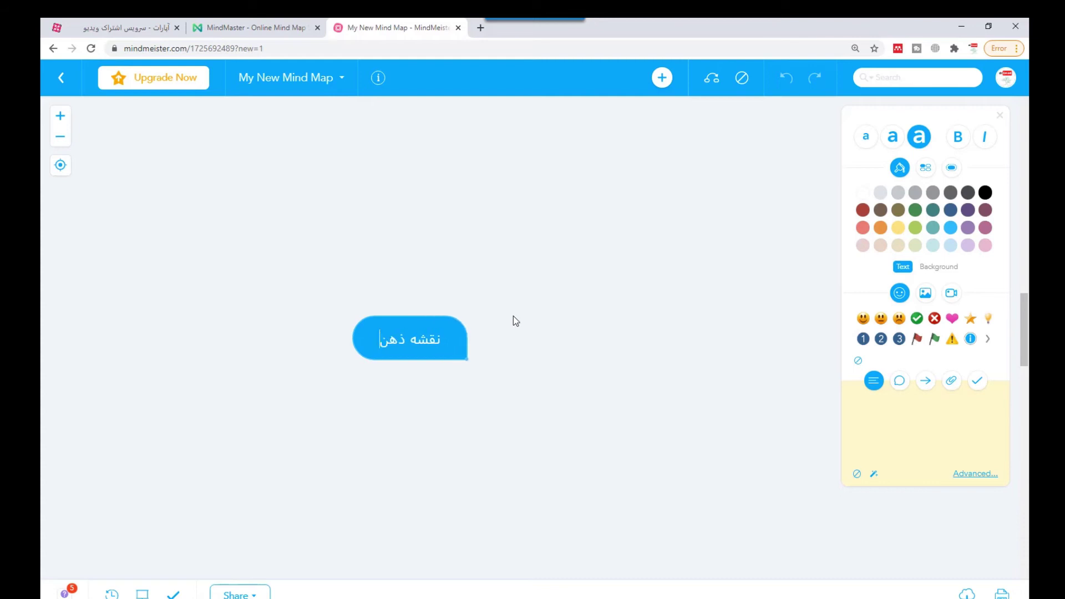
text(ی)
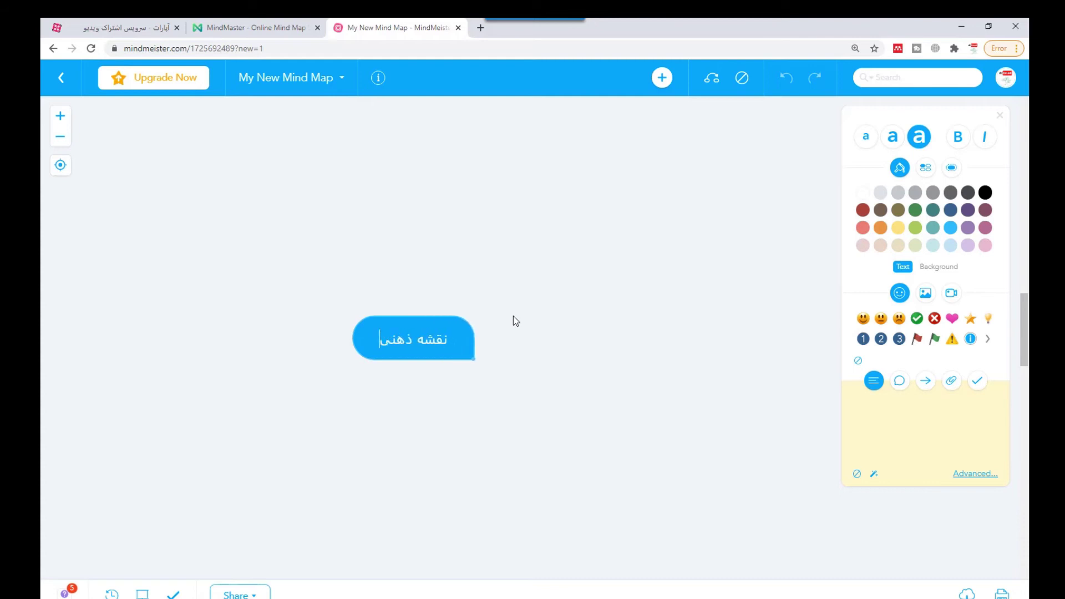
click(540, 383)
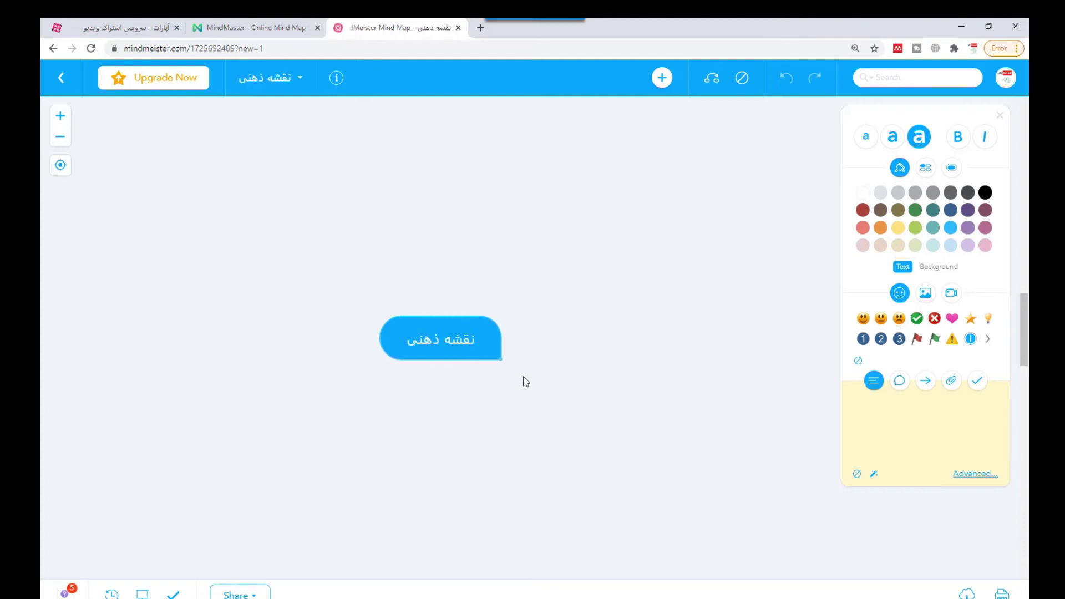
double_click(469, 351)
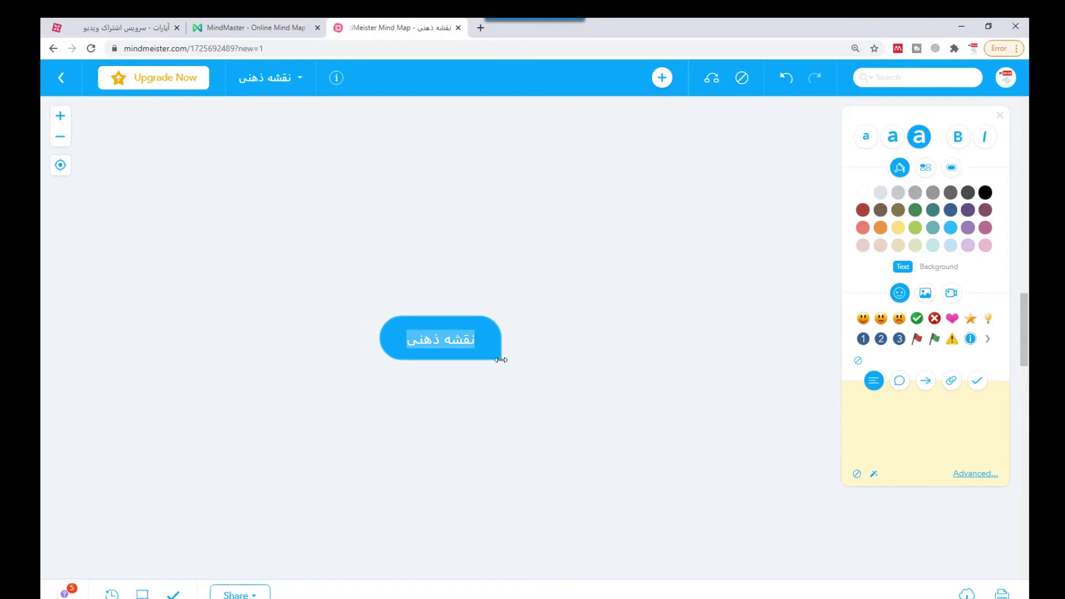
click(663, 79)
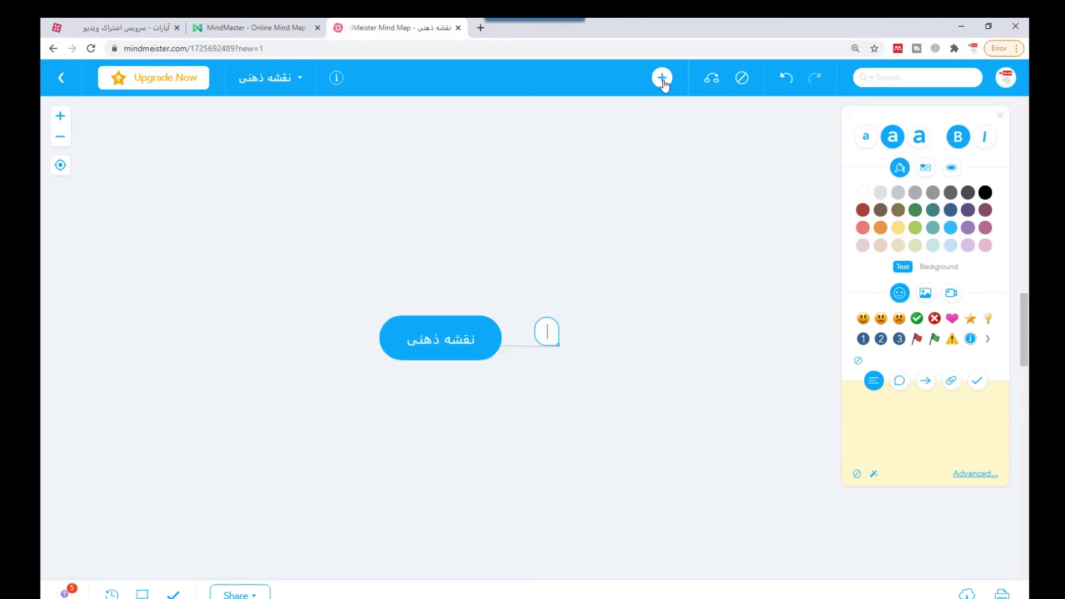
key(Escape)
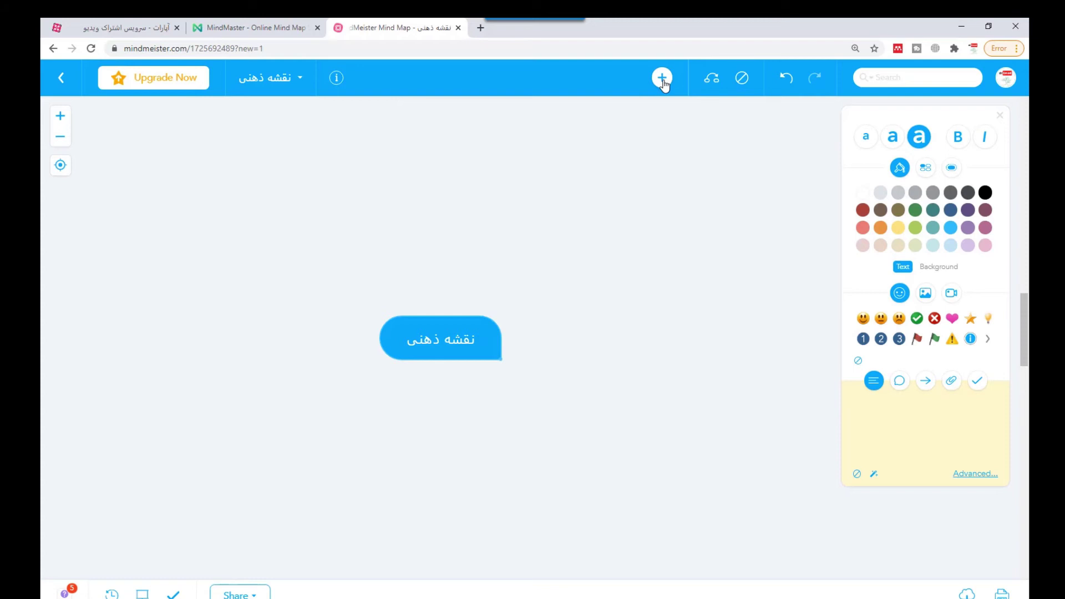
Add a subtopic named "مقدمه" to the central topic
click(662, 79)
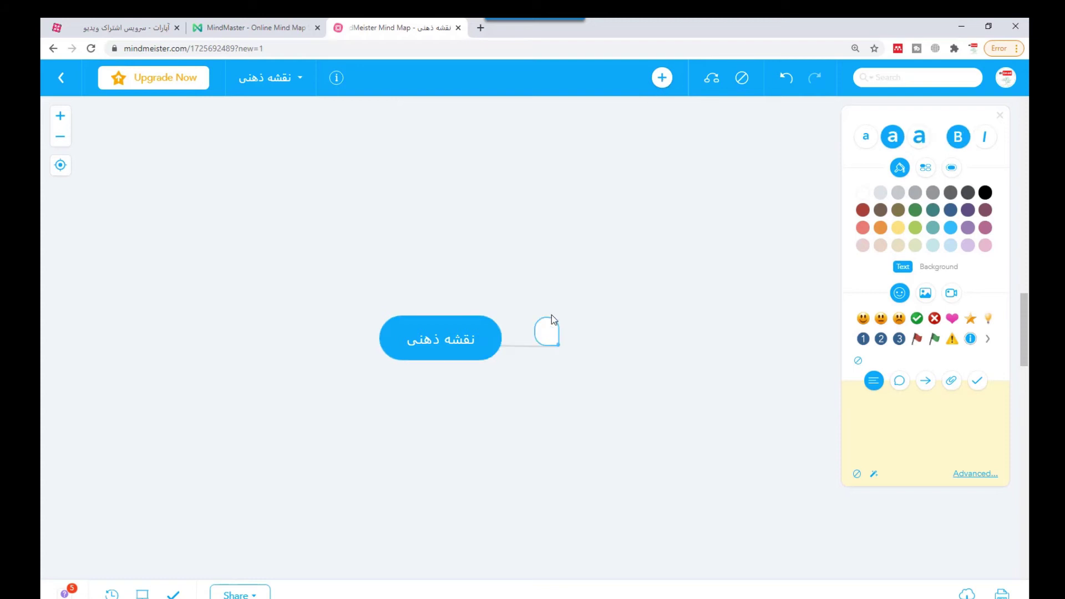
text(مق)
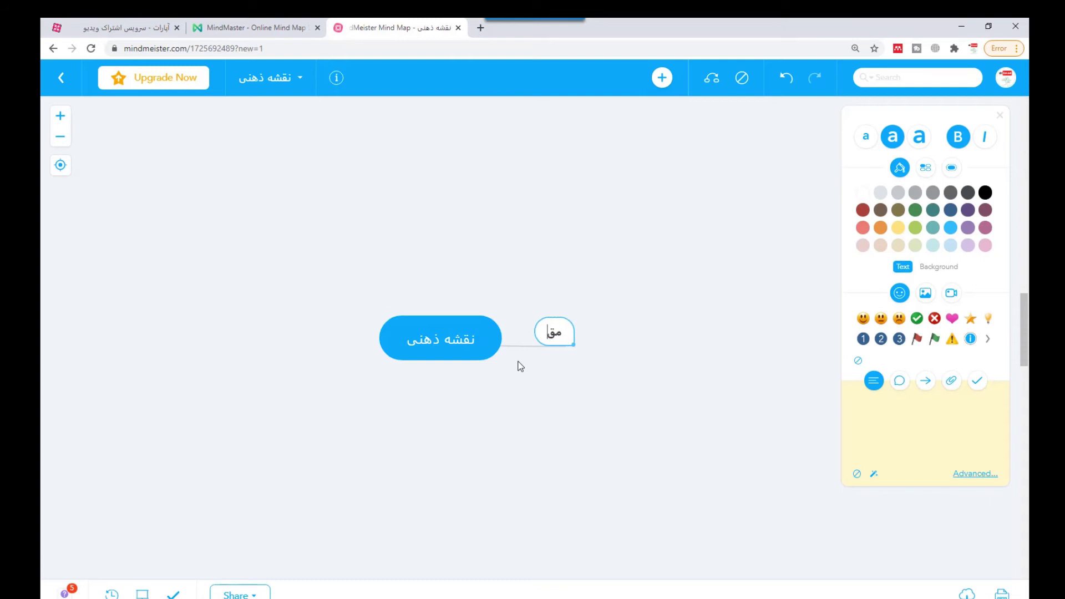
text(دمه)
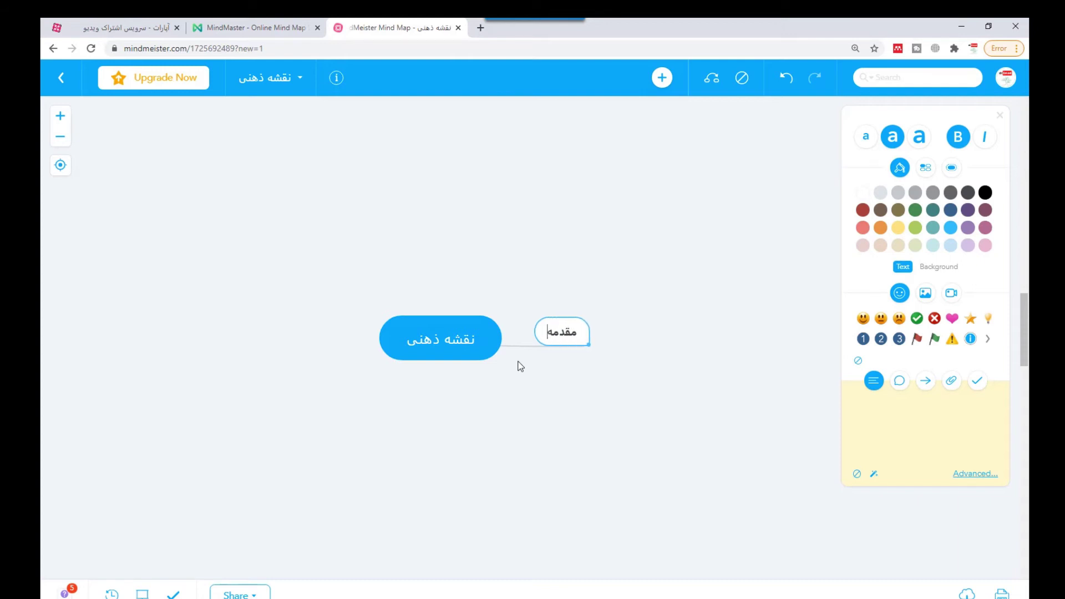
Add a second subtopic named "تاریخچه" to the central topic
click(388, 338)
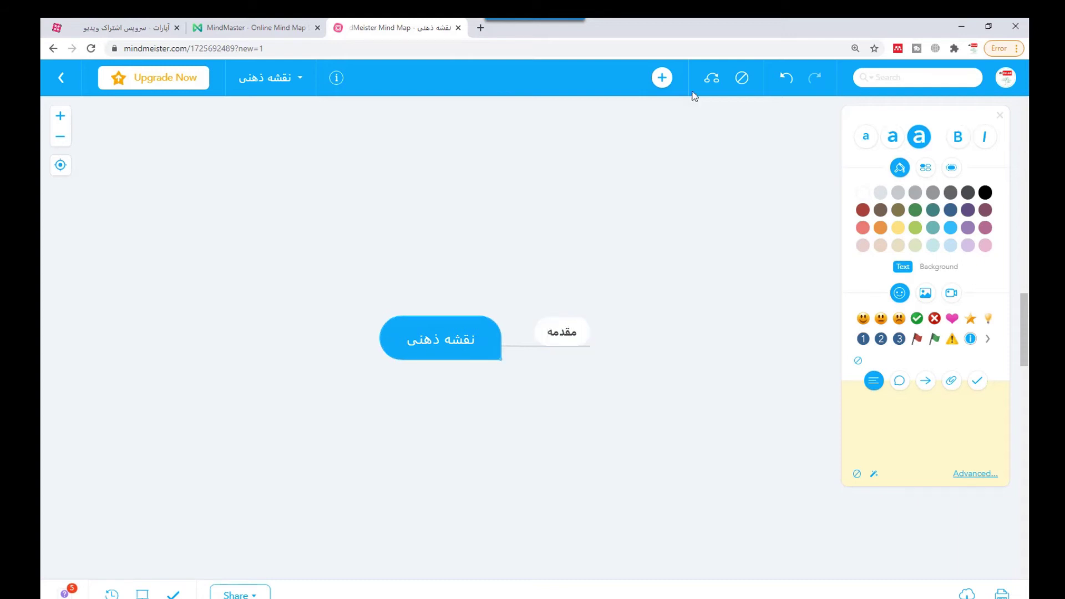
click(661, 79)
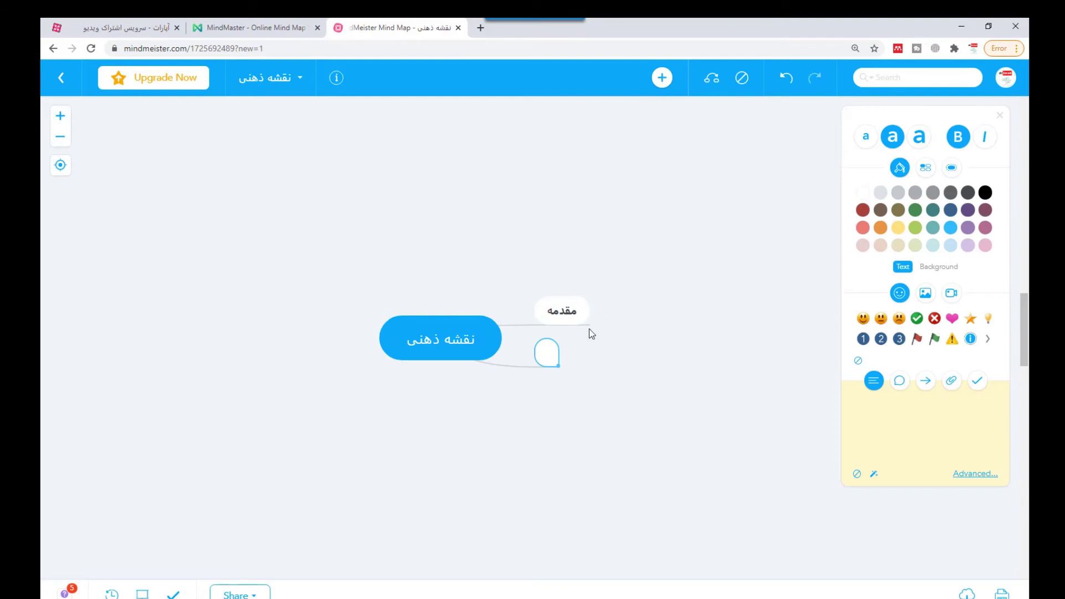
text(تاریخچه)
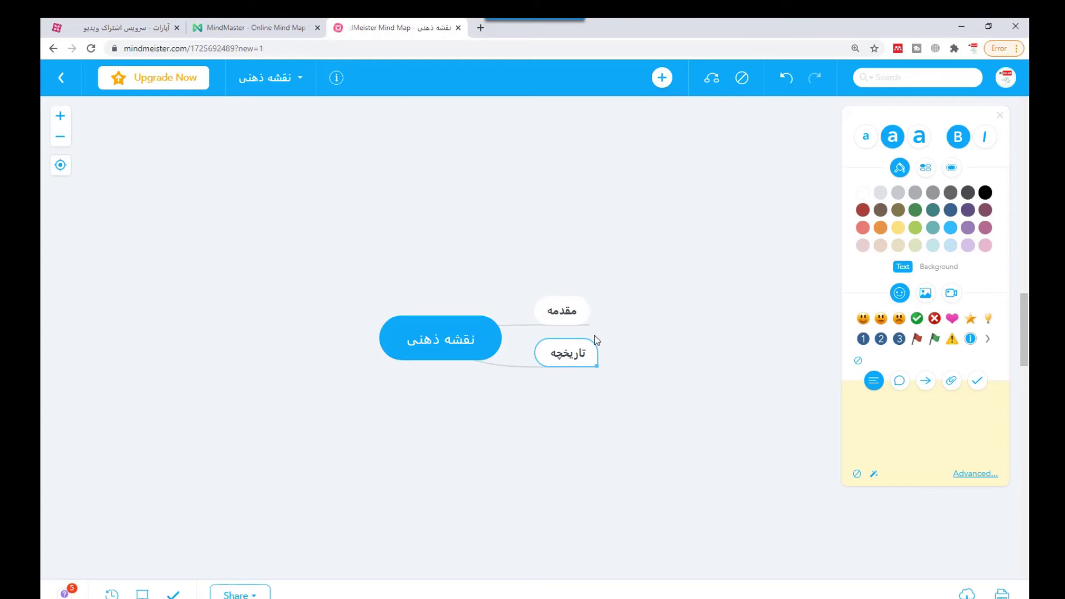
click(662, 80)
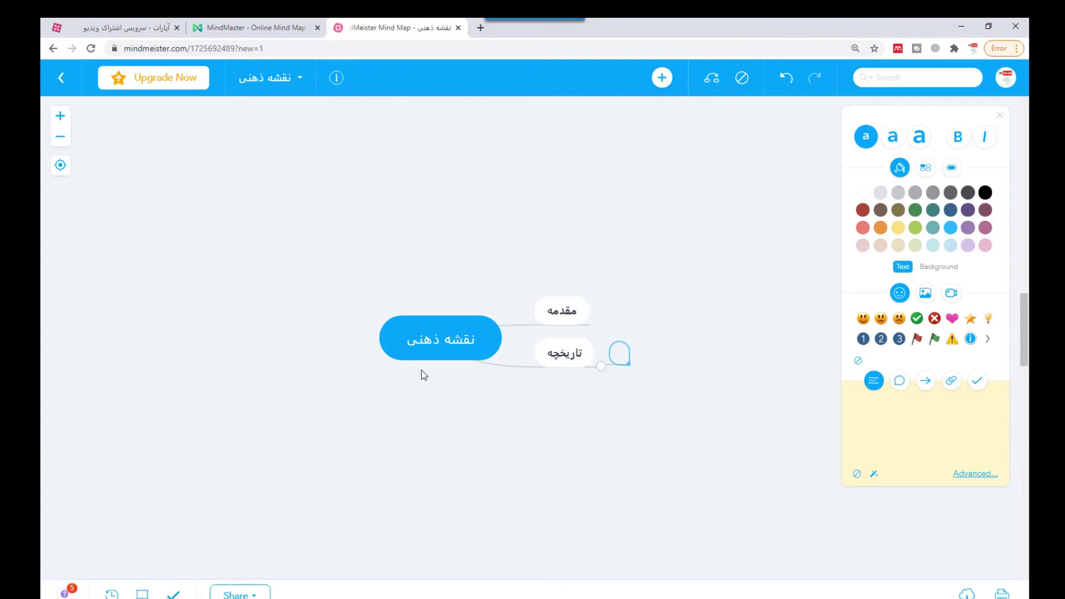
Add a subtopic named "کاربردها" to the central topic
click(448, 344)
key(Tab)
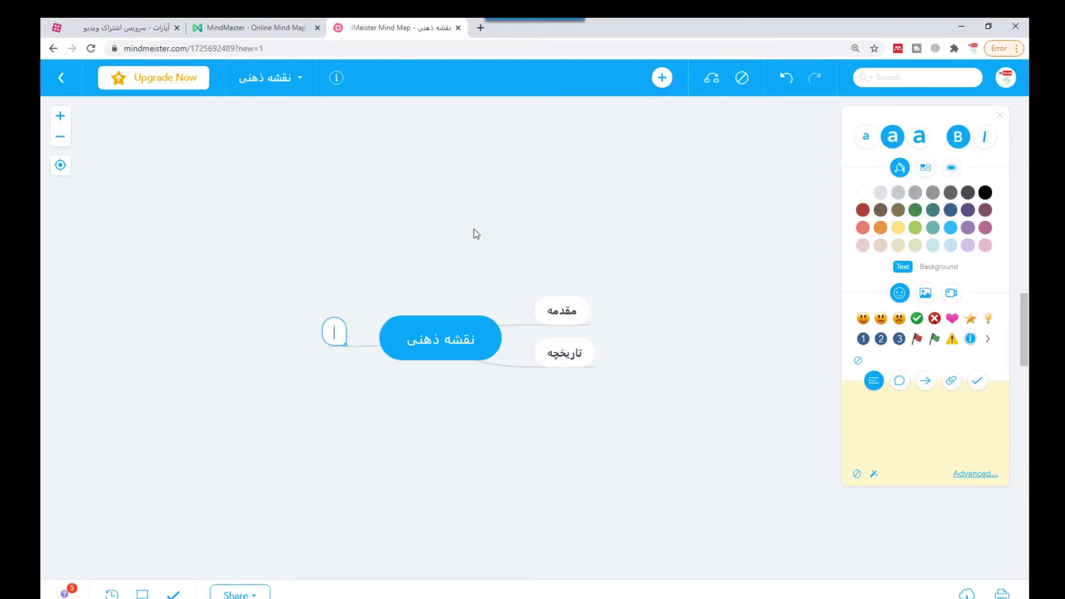
text(مدا)
key(BackSpace)
key(BackSpace)
key(BackSpace)
text(کاربده)
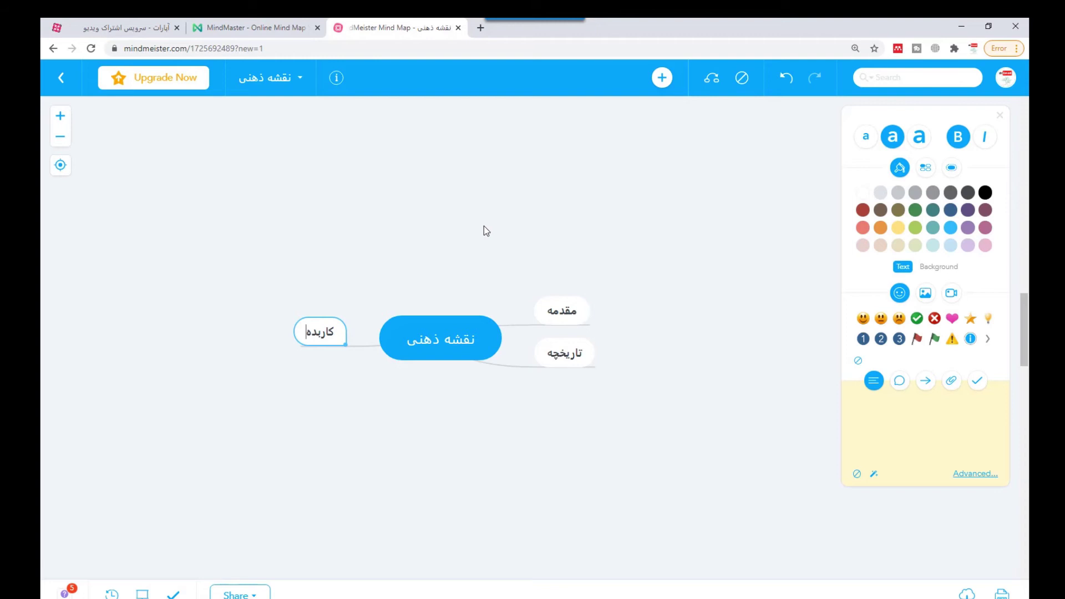
key(BackSpace)
text(ردها)
click(662, 77)
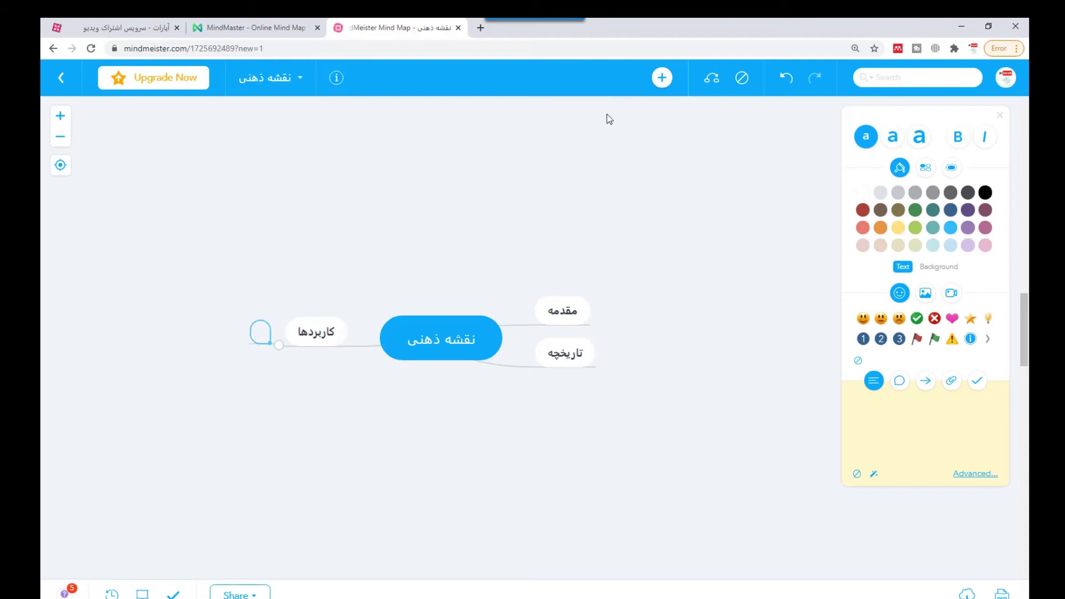
Add a subtopic named "مزایا و معایت" to the central topic, discarding any empty child topic
click(439, 356)
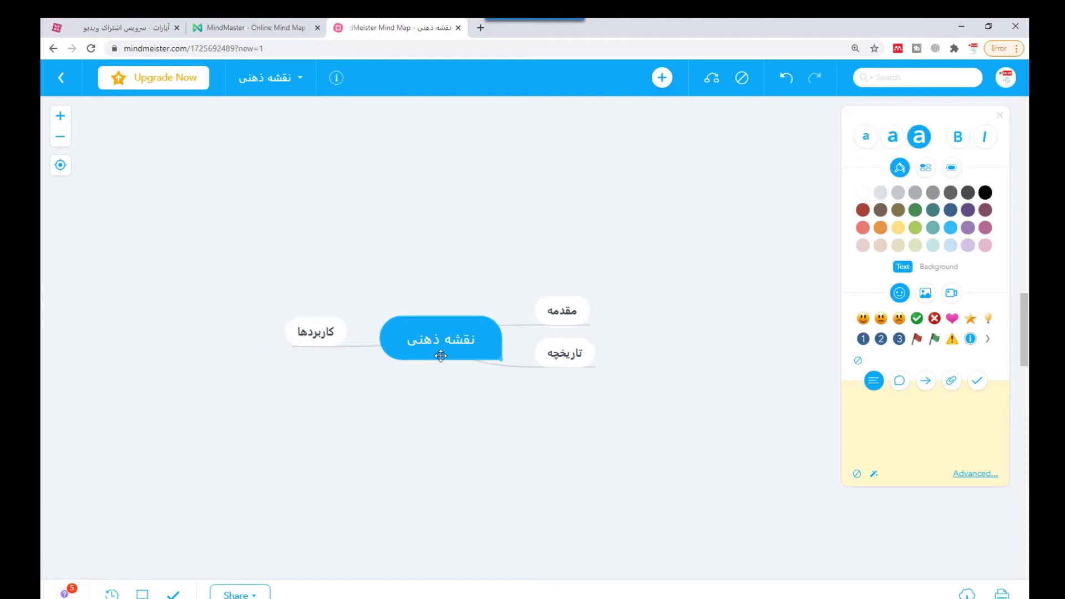
click(662, 86)
text(مزایا و معایت)
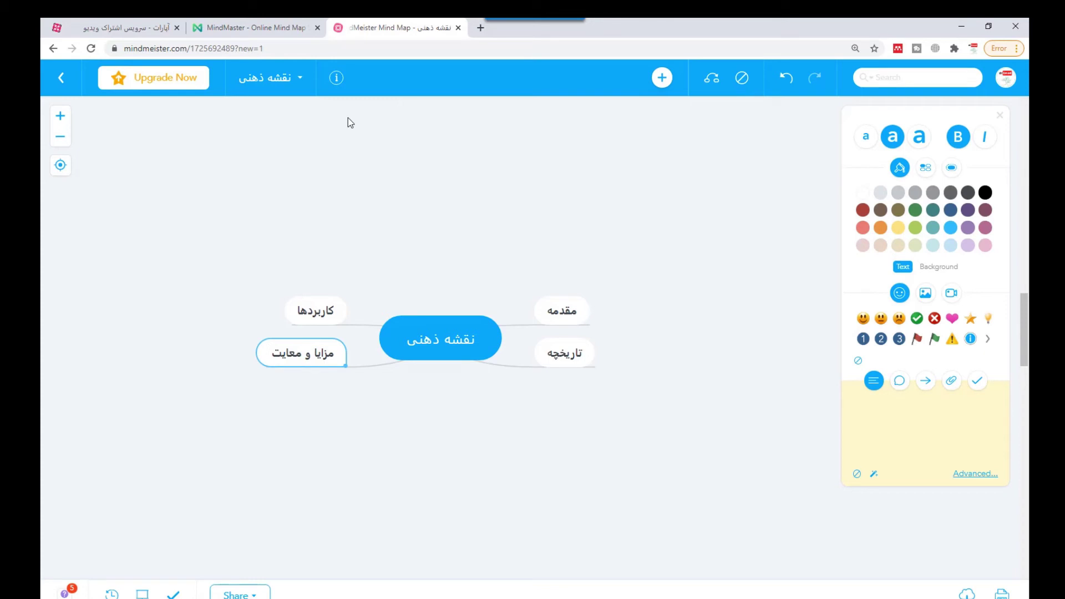
click(663, 77)
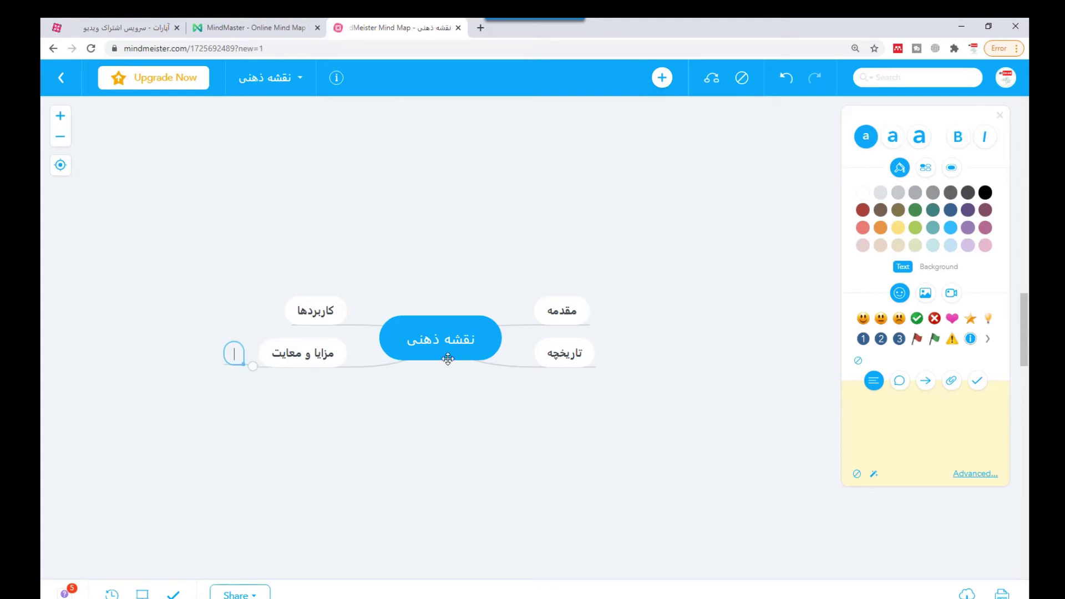
key(Escape)
Add a subtopic named "ابزارها" to the central topic
click(462, 350)
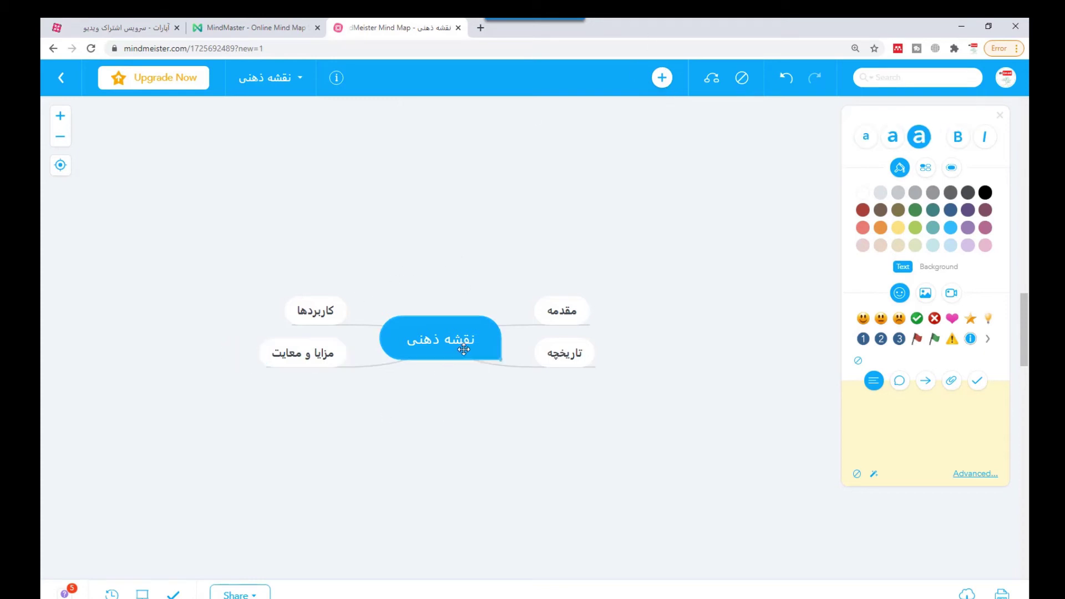
click(662, 77)
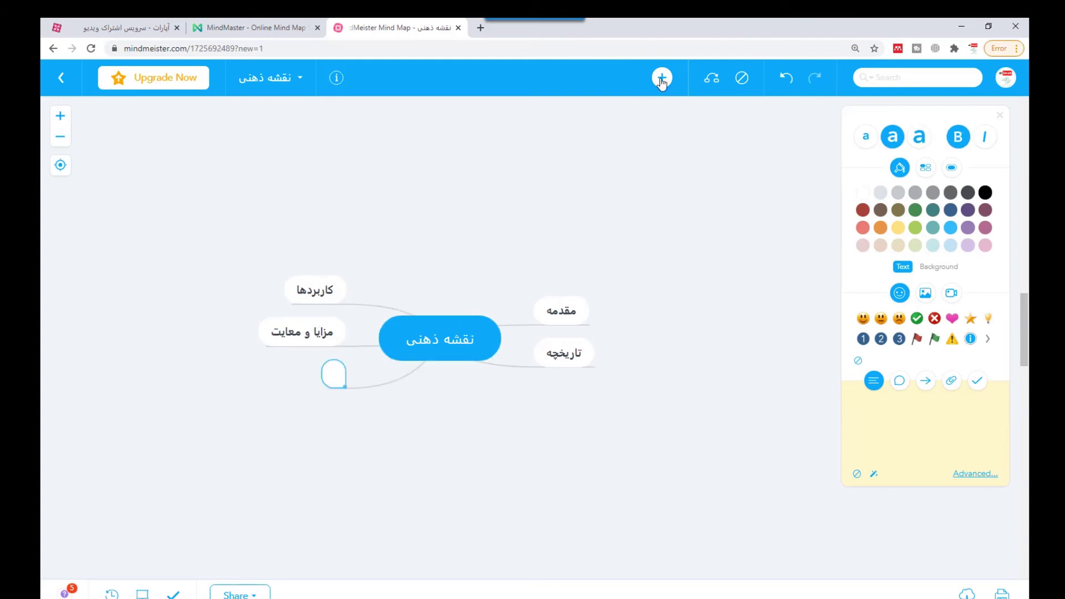
text(ابزارها)
key(BackSpace)
key(BackSpace)
text(رها)
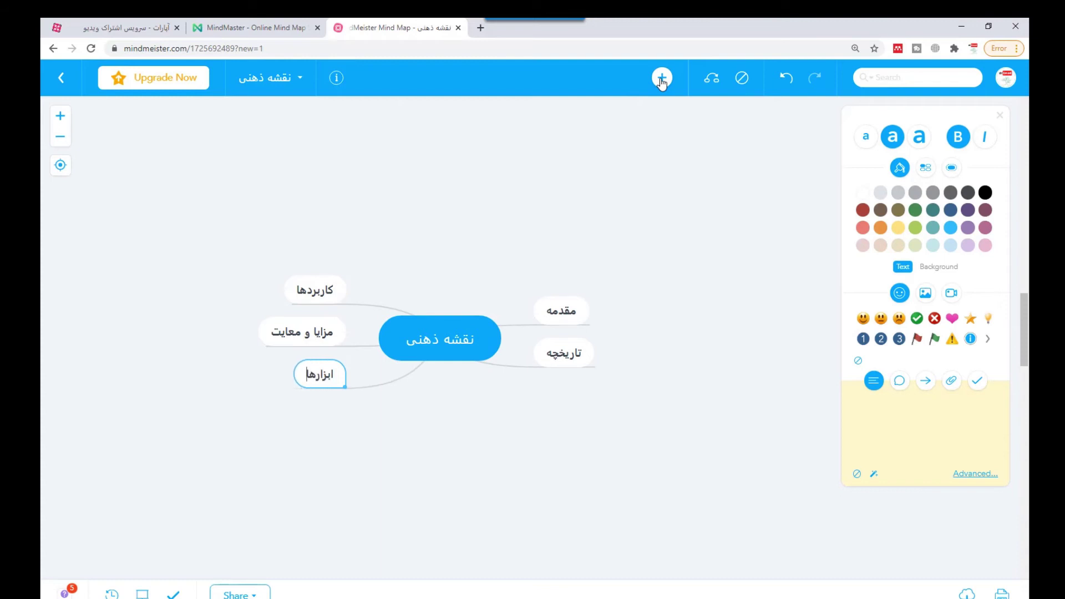
key(Return)
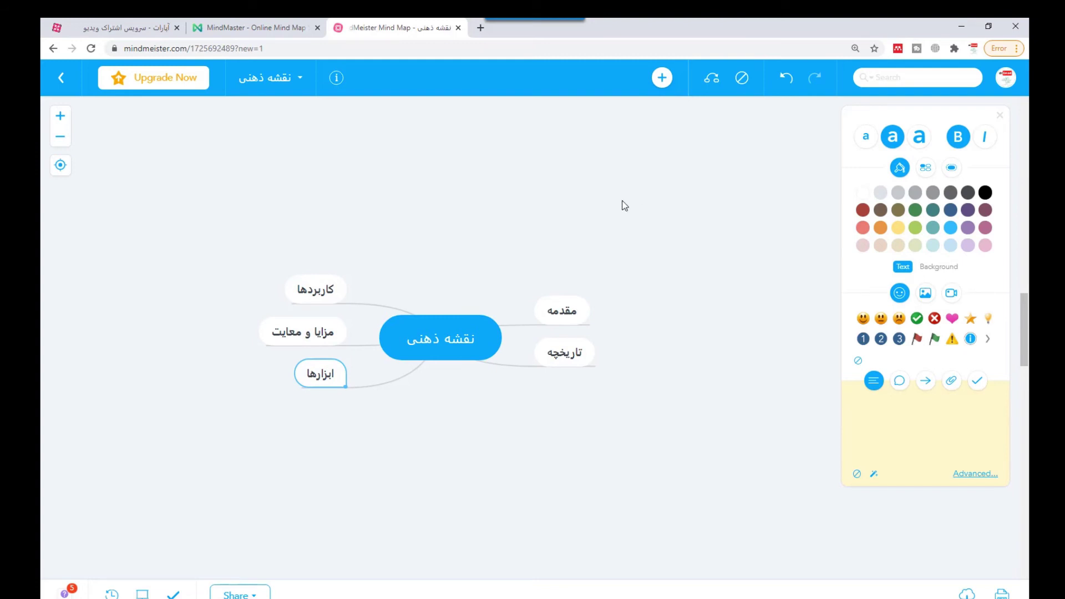
Add two child topics named "اینترنتی" and "فیزیکی" under the "ابزارها" subtopic
double_click(317, 370)
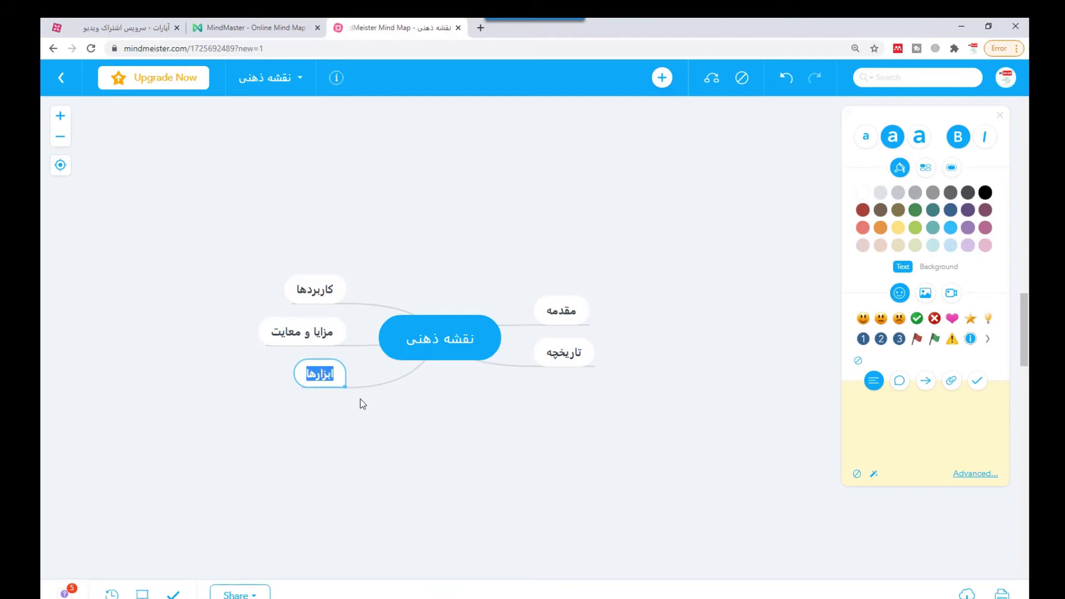
click(663, 78)
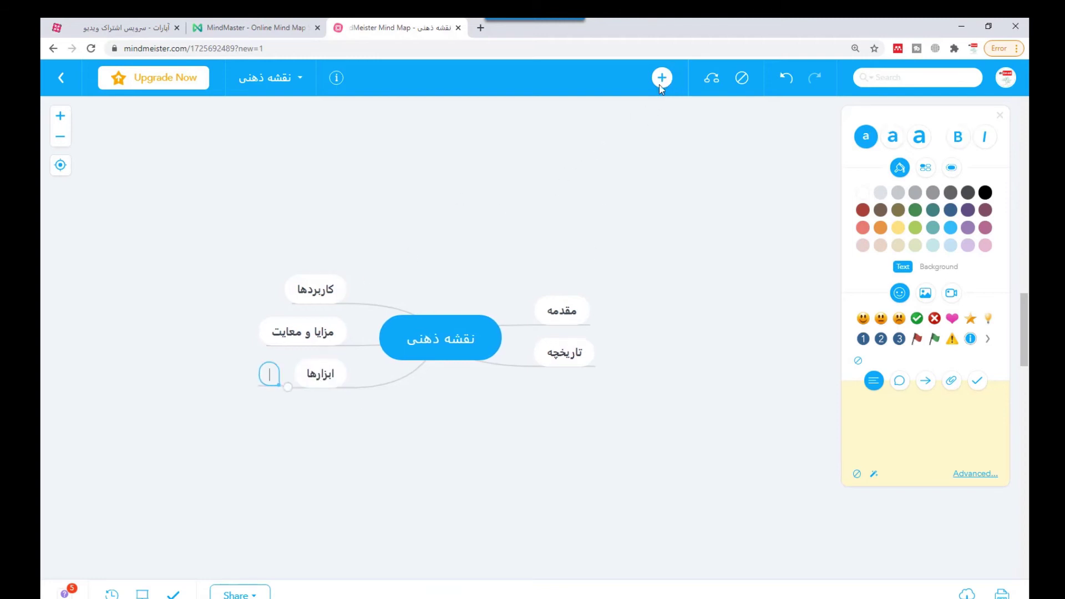
text(اینترنتی)
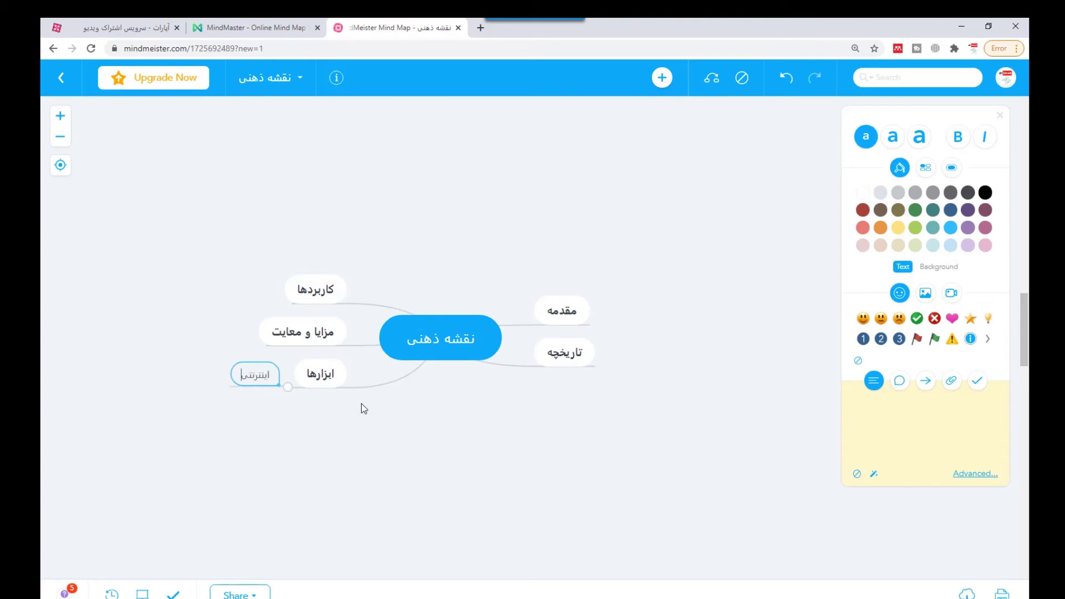
click(318, 375)
click(662, 79)
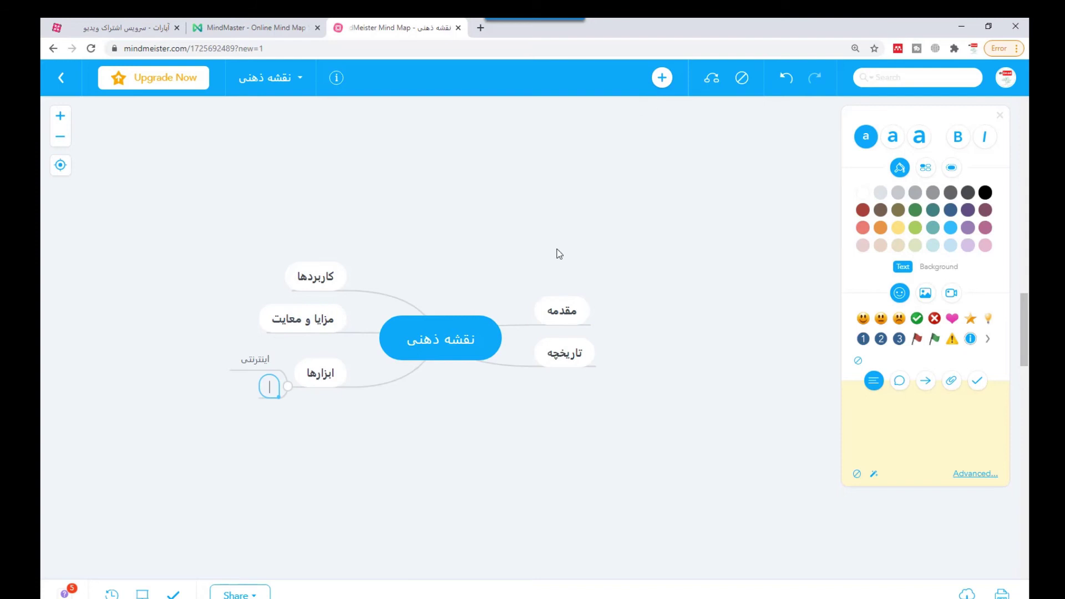
text(فیزیکی)
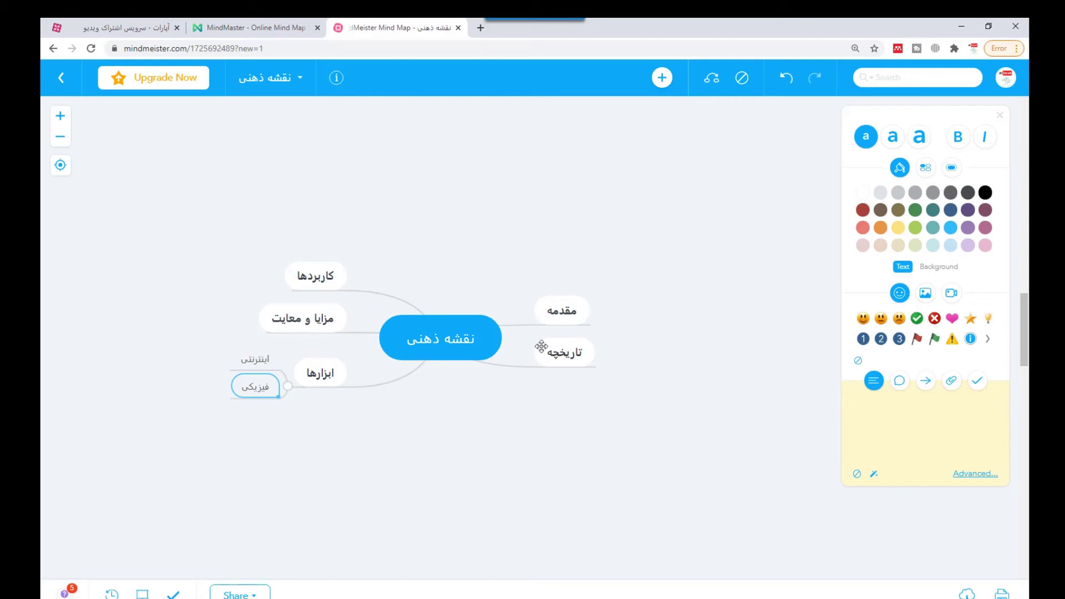
Correct the last letter of the "مزایا و معایت" subtopic so it reads "مزایا و معایب"
double_click(276, 320)
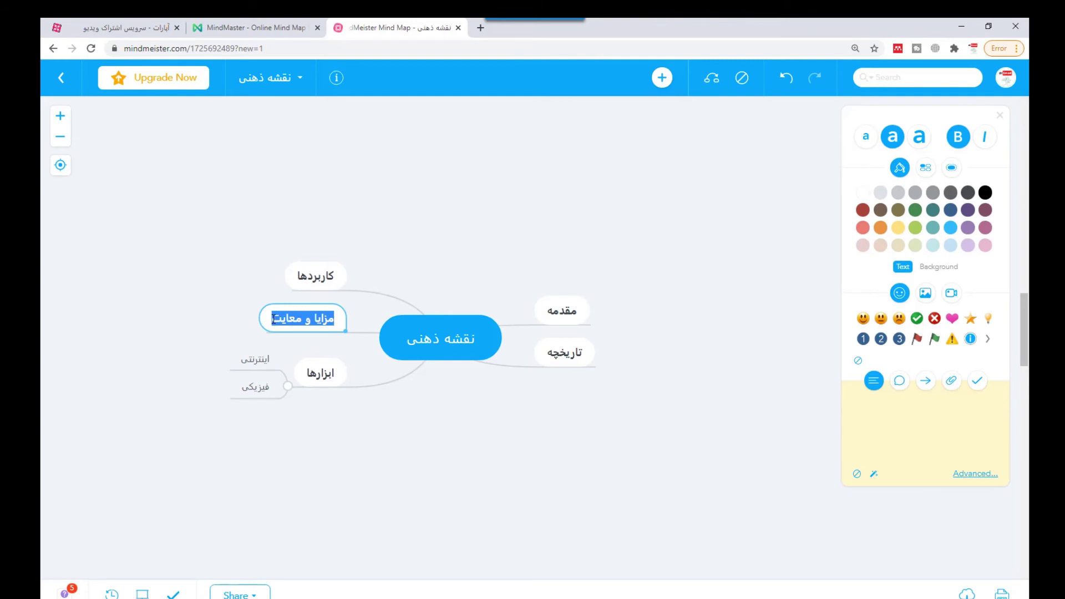
click(281, 318)
drag(281, 318, 272, 317)
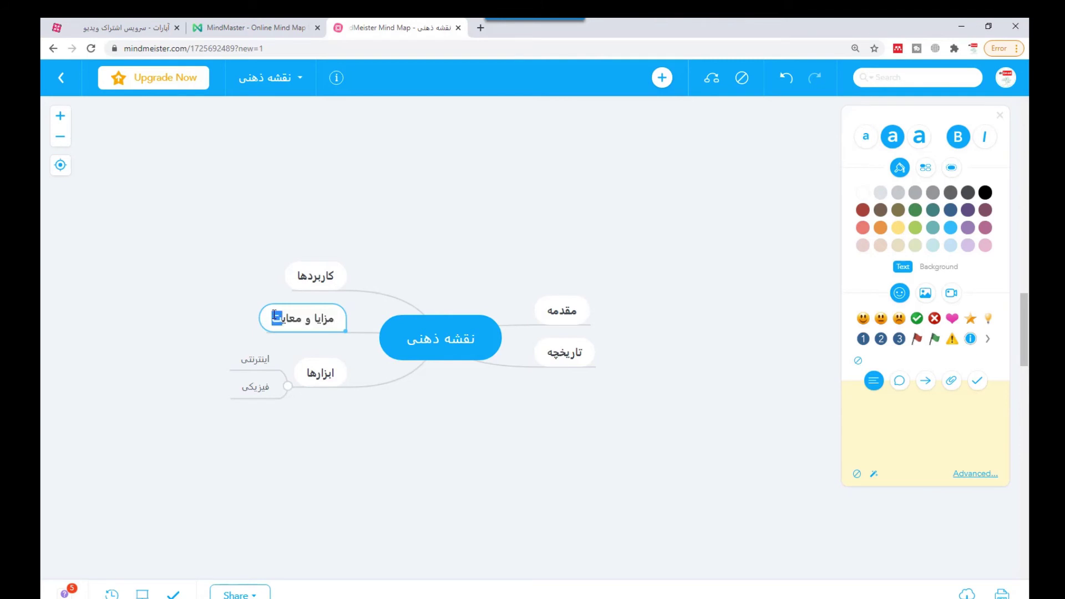
text(ب)
Try several text colours on the central topic, ending on a pale tint, and colour the "مقدمه" subtopic's text dark red
click(444, 334)
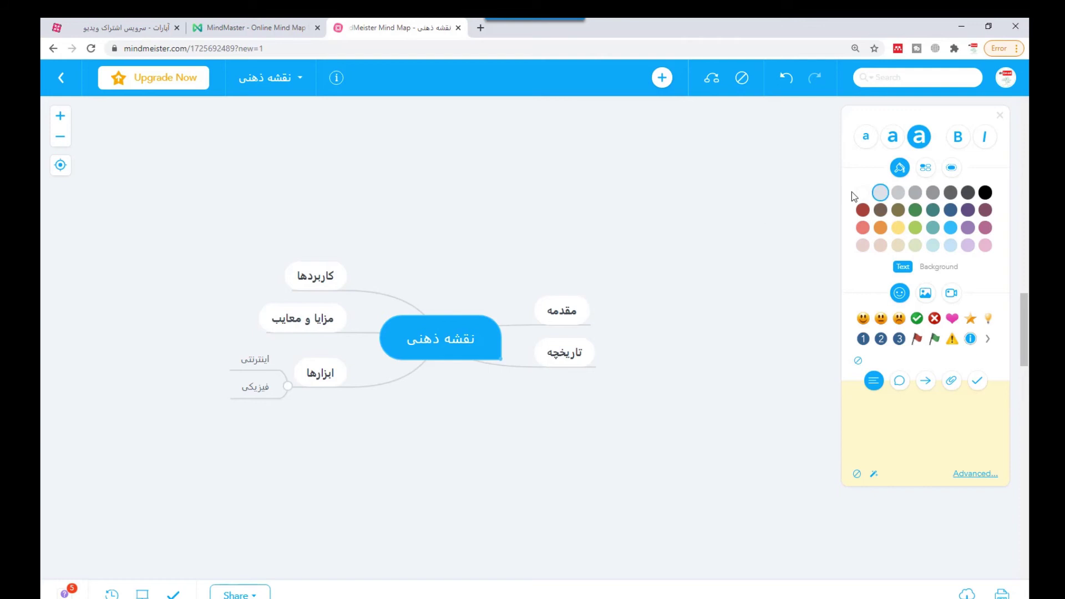
click(934, 229)
click(916, 228)
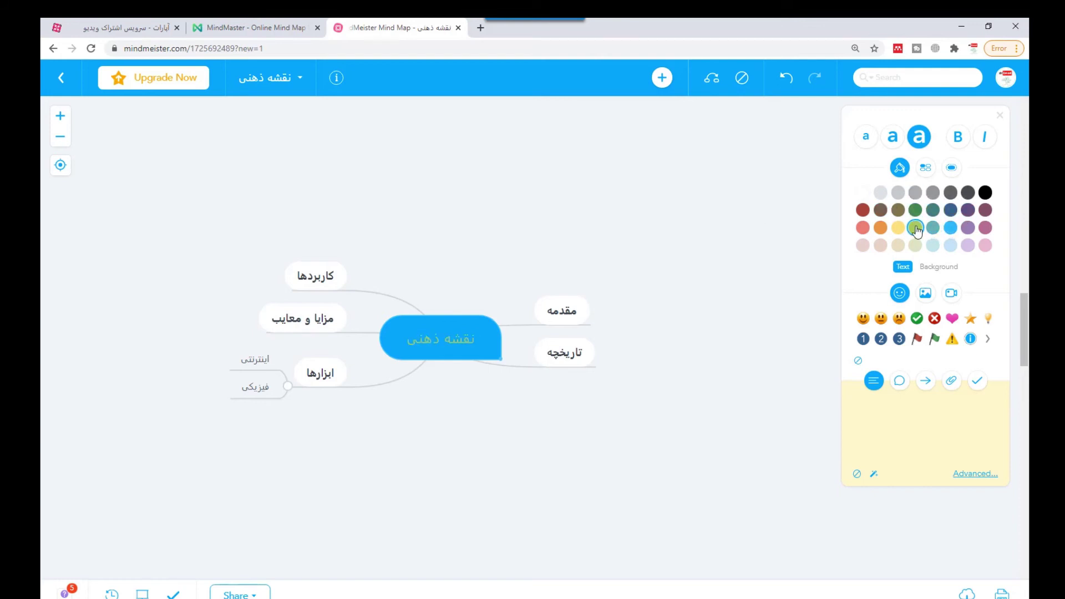
click(899, 210)
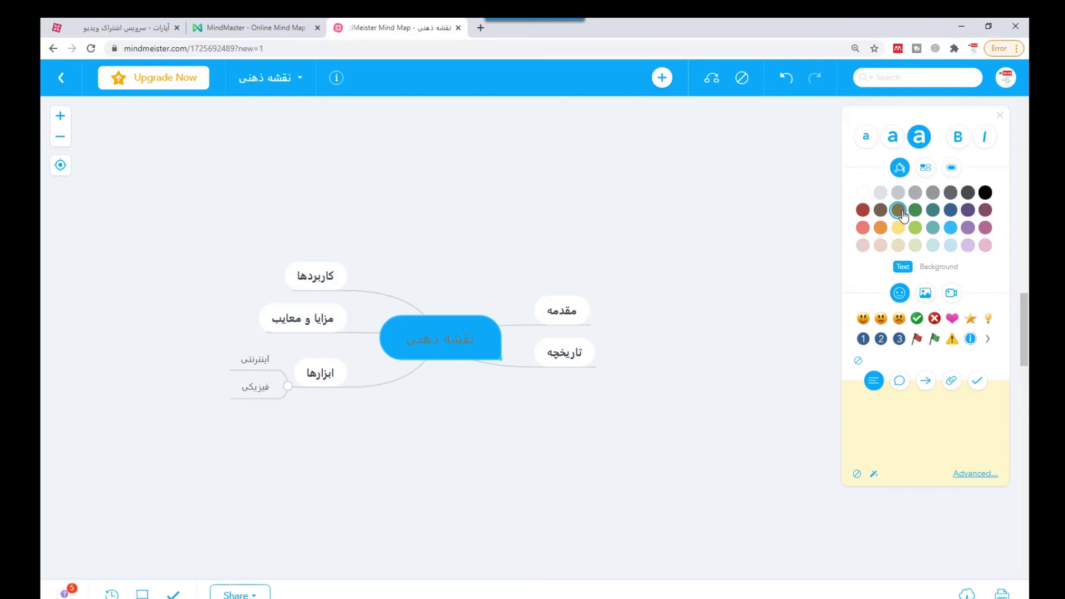
click(899, 246)
click(910, 247)
click(559, 314)
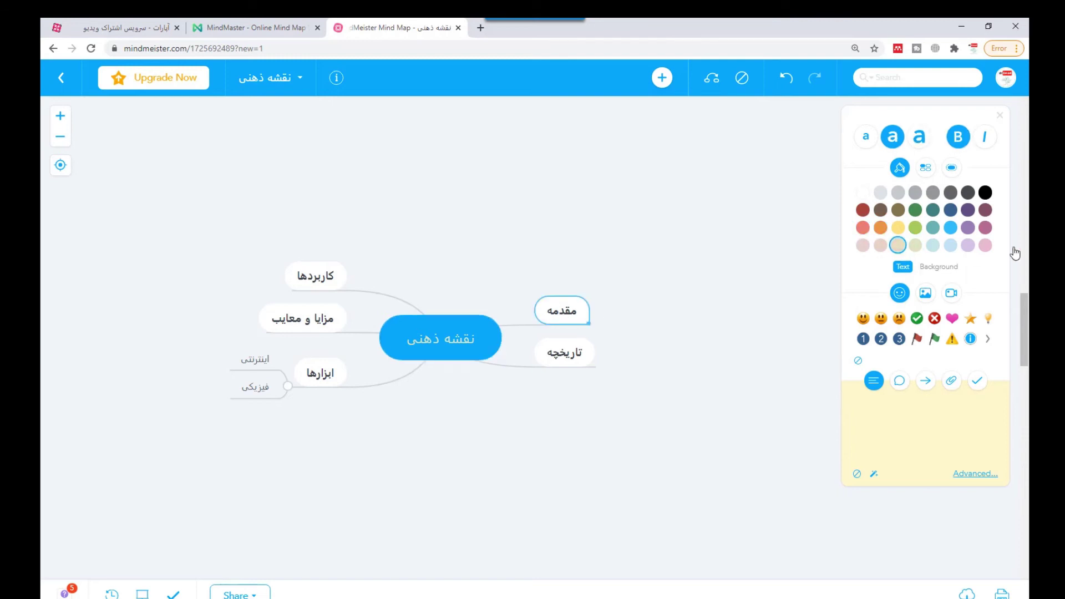
click(863, 210)
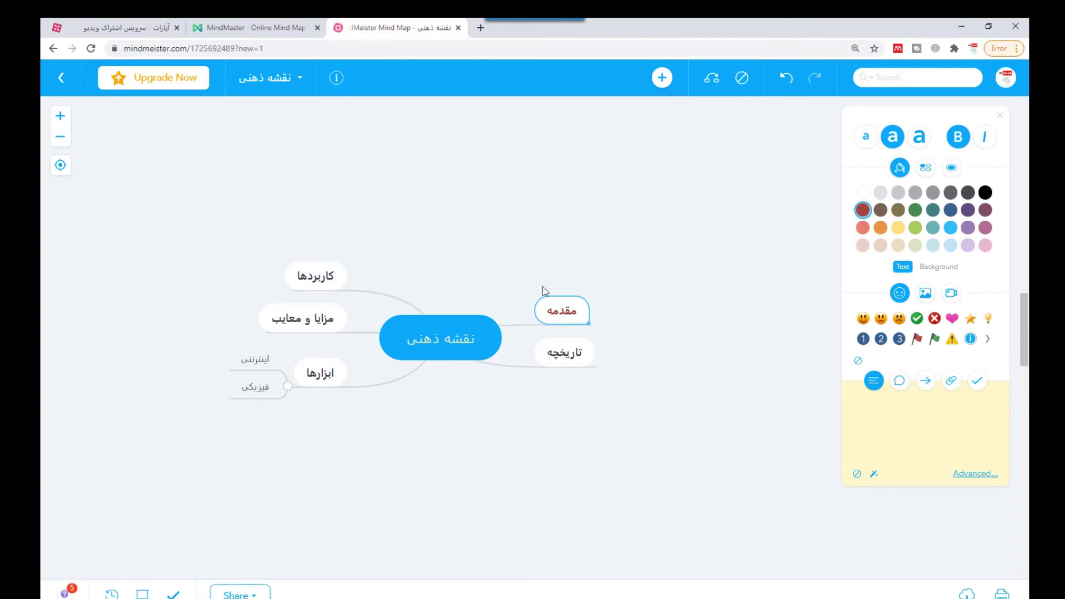
Add the star icon to the "ابزارها" subtopic
click(318, 378)
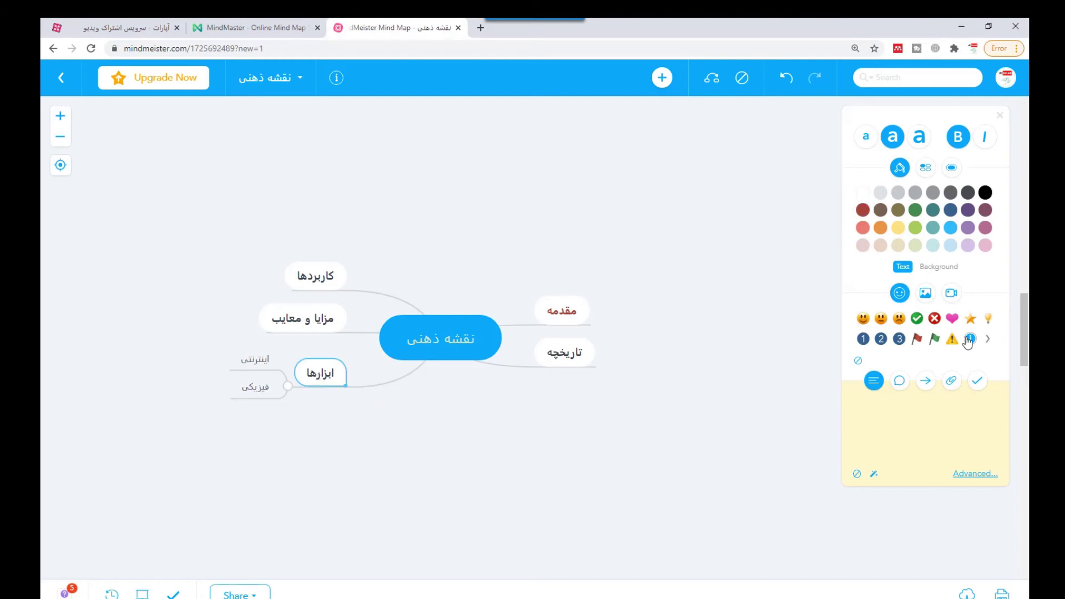
click(973, 321)
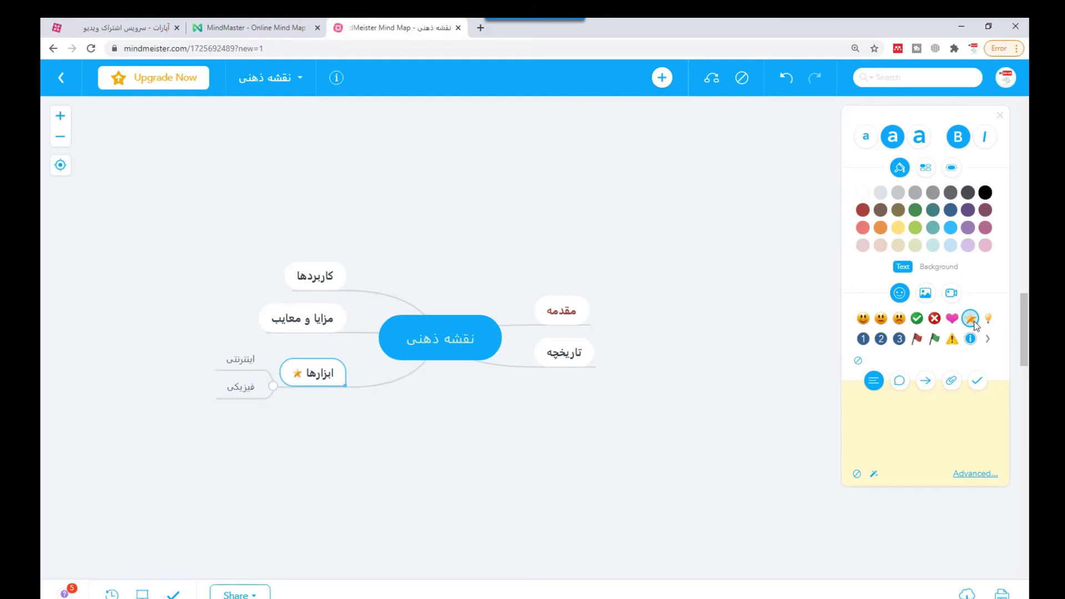
click(974, 321)
click(974, 321)
Try the large and medium text sizes on "ابزارها", turn on italic, and toggle bold off and on again
click(922, 140)
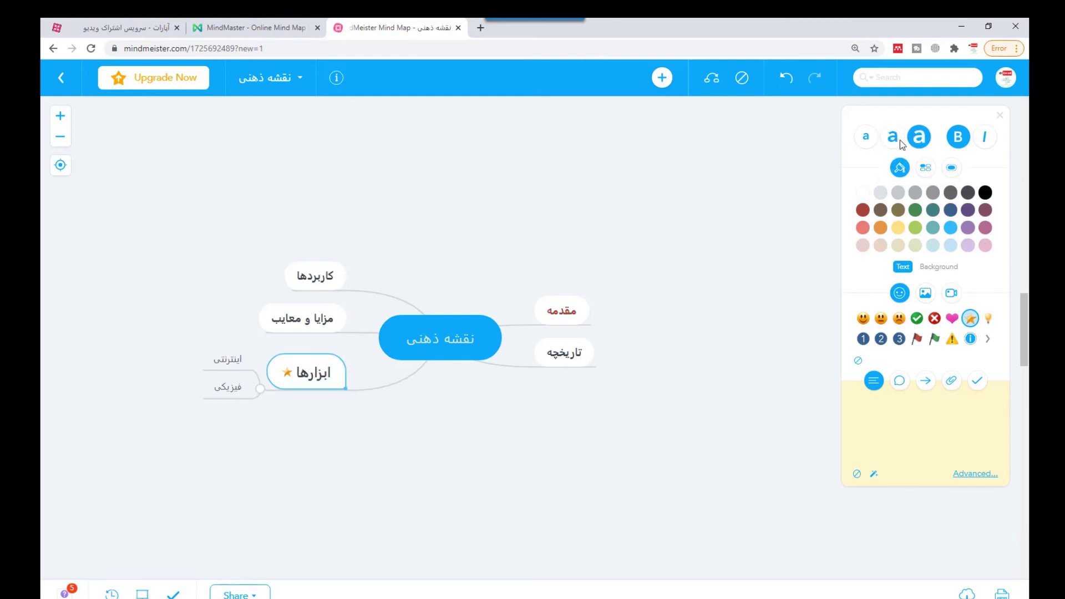
click(889, 143)
click(919, 137)
click(888, 140)
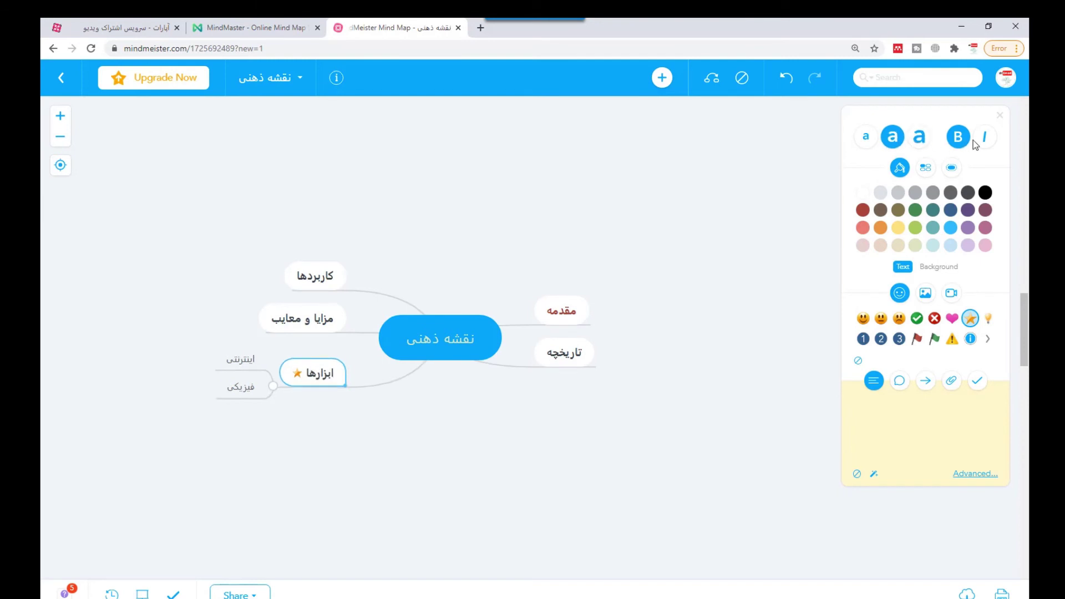
click(987, 141)
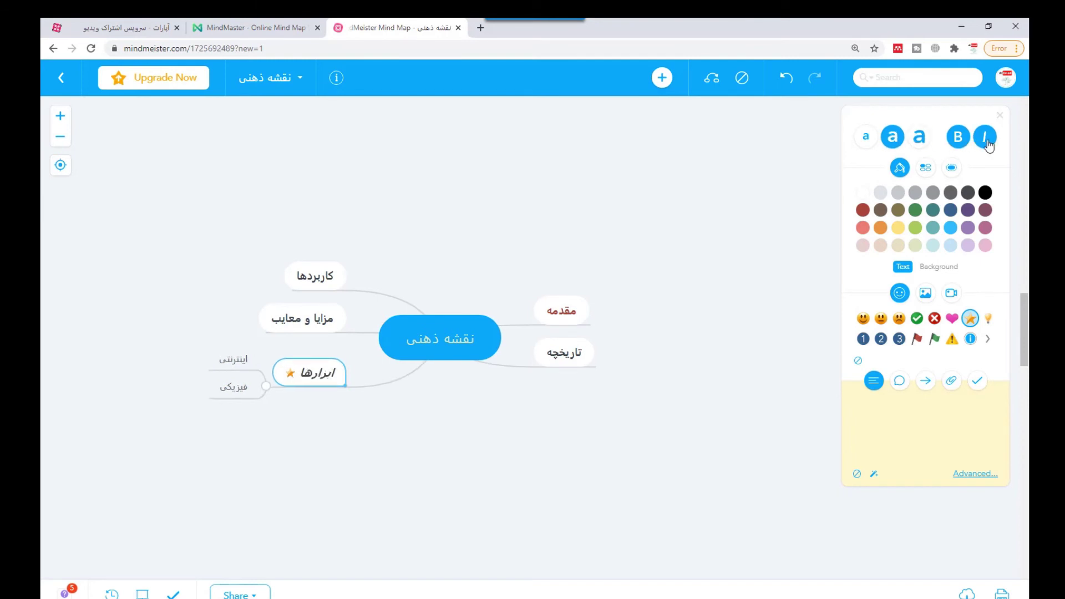
click(958, 140)
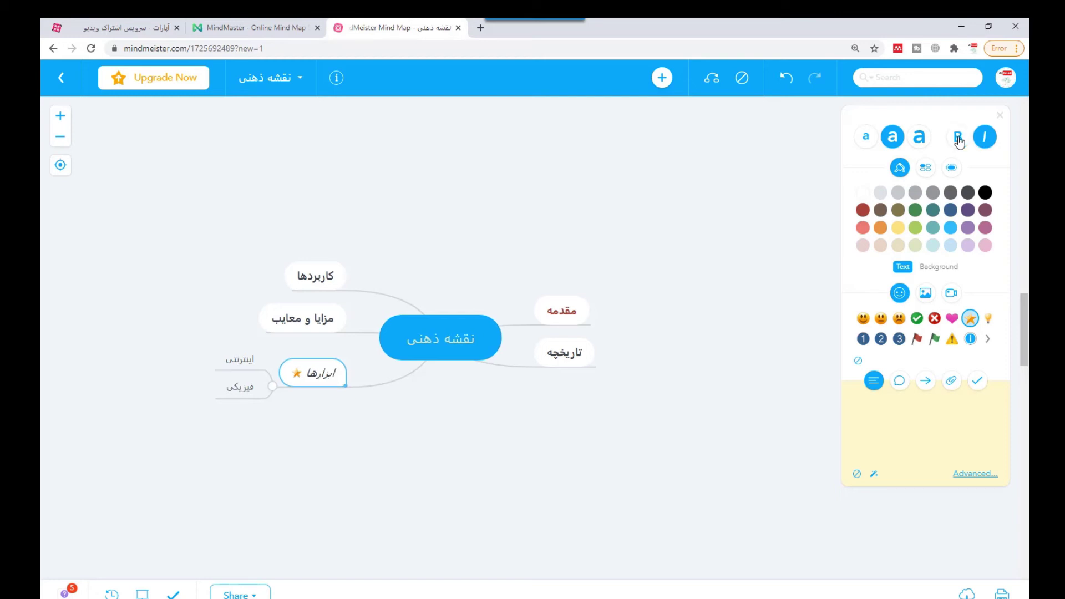
click(959, 140)
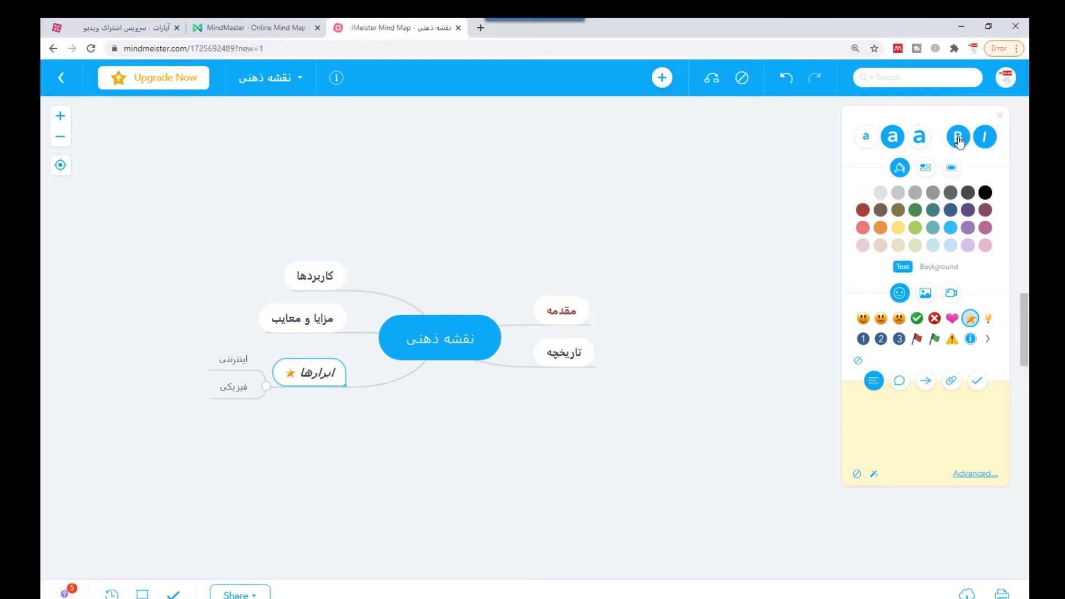
Apply the preset style with the red background to the "ابزارها" subtopic
click(927, 169)
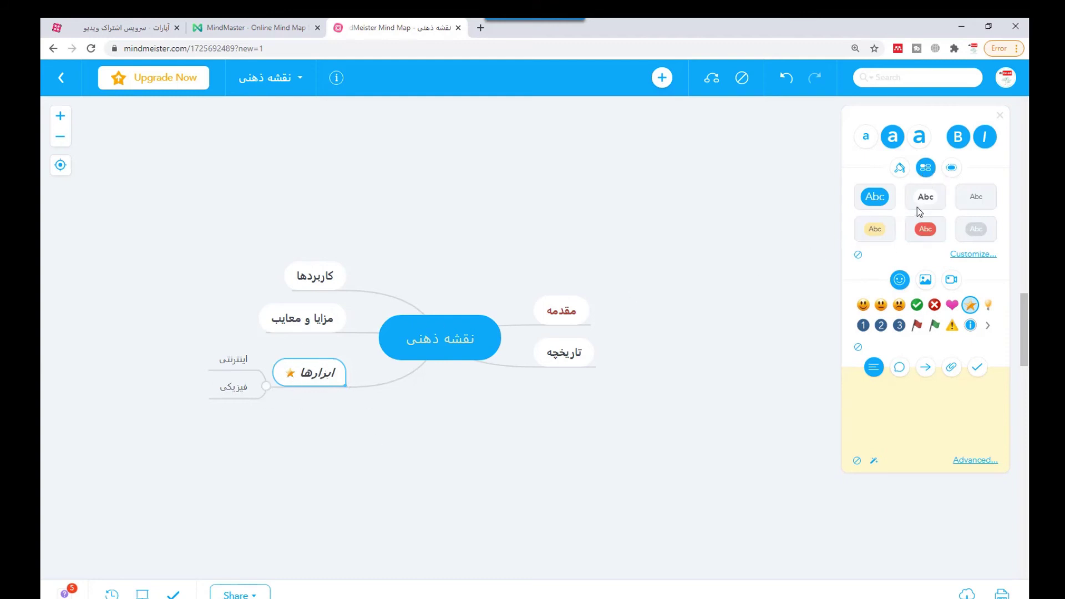
click(926, 230)
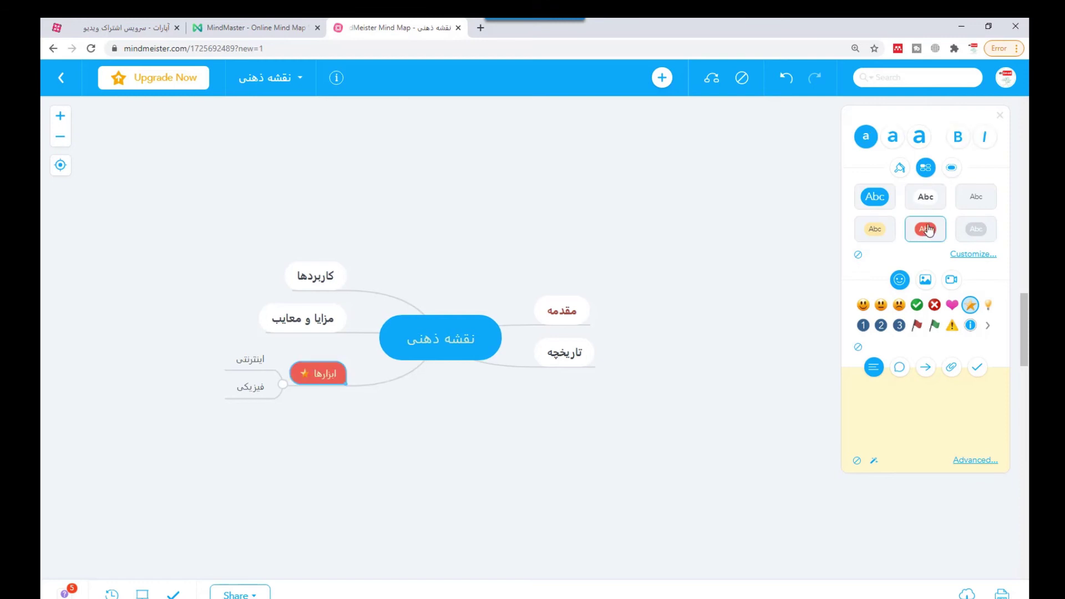
Apply the preset style with the grey background to the "ابزارها" subtopic and customize its border to square corners
click(872, 209)
click(875, 230)
click(968, 229)
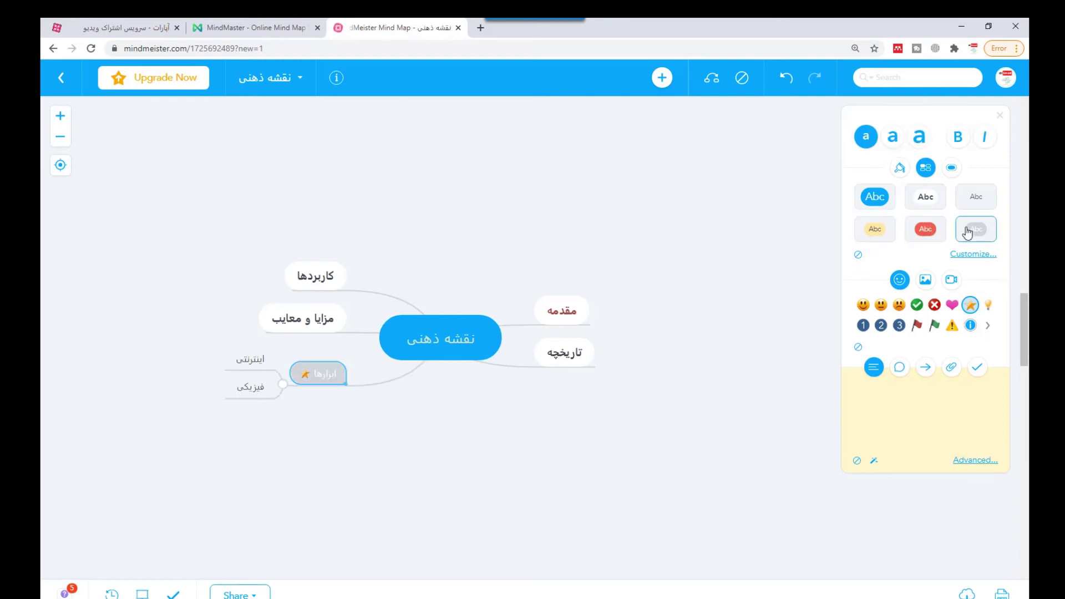
click(970, 256)
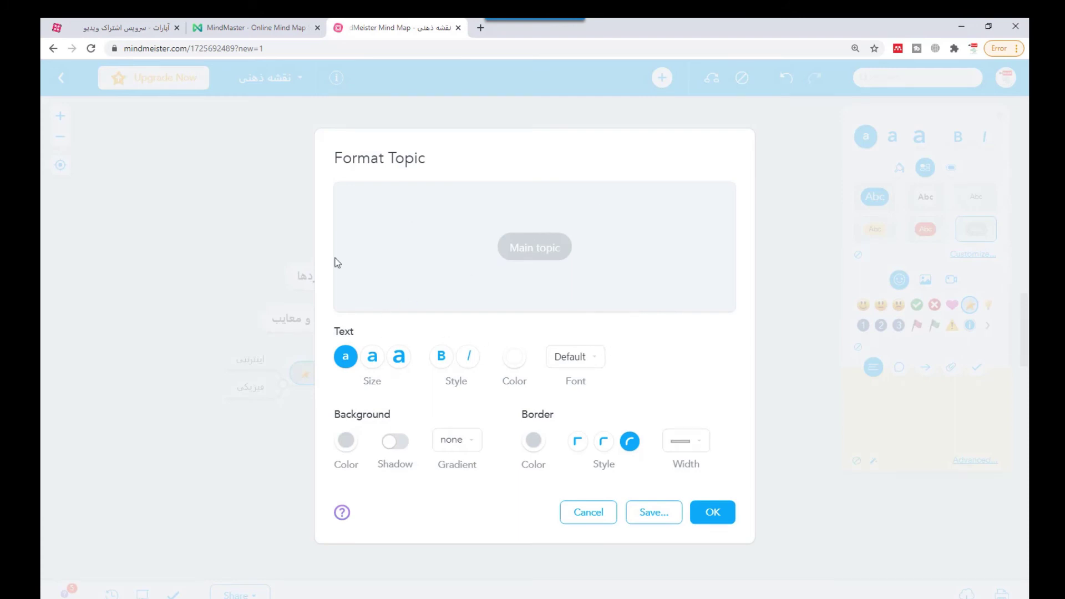
click(577, 442)
click(711, 514)
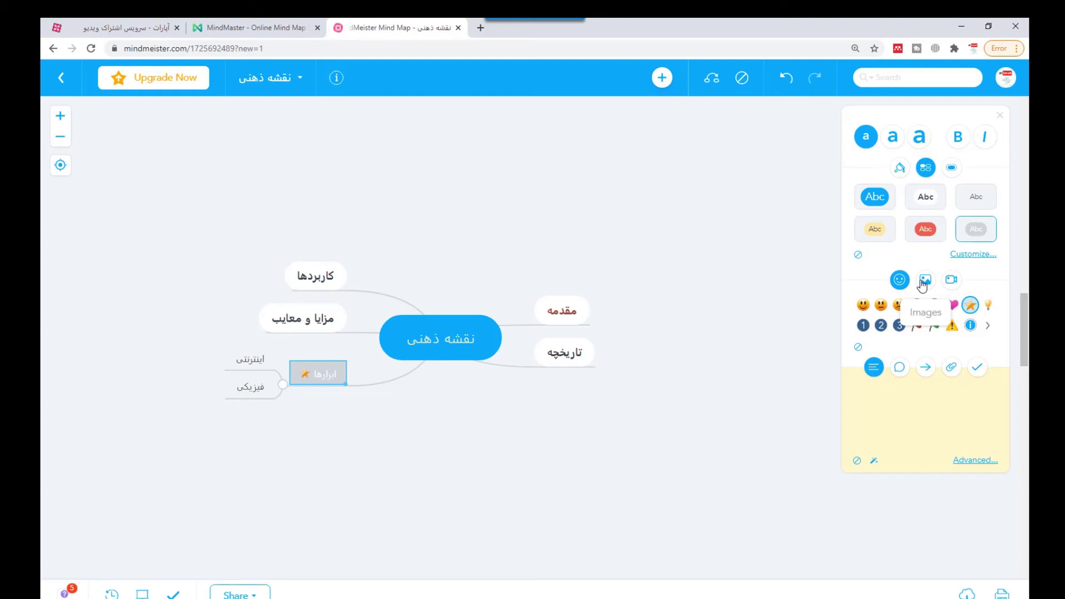
View the image choices for the "ابزارها" subtopic, and give it a thumbs-up vote in its comments section
click(923, 283)
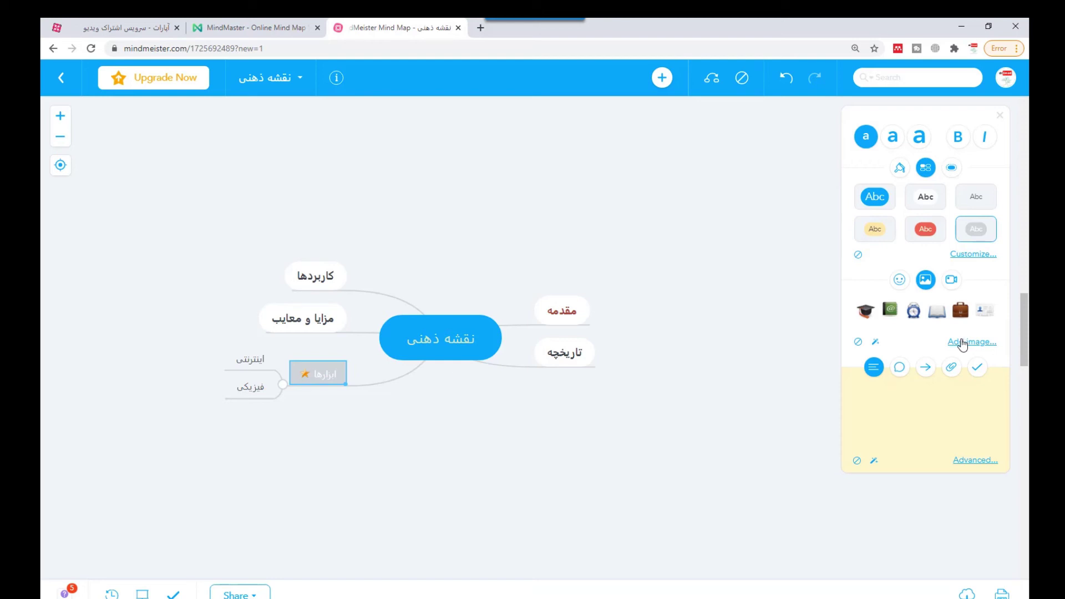
click(899, 371)
click(903, 419)
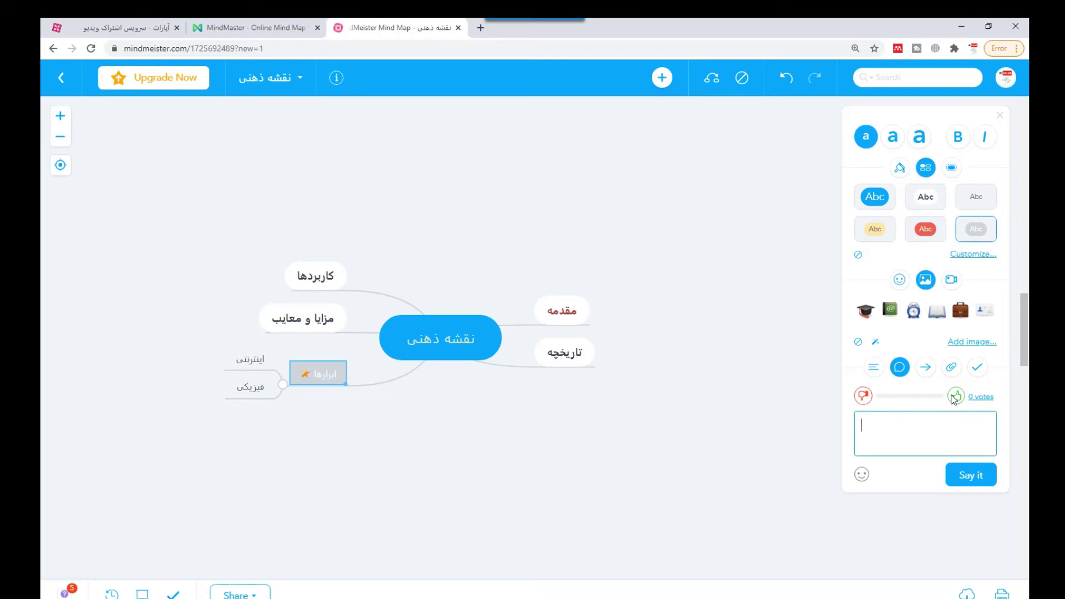
click(955, 398)
click(955, 399)
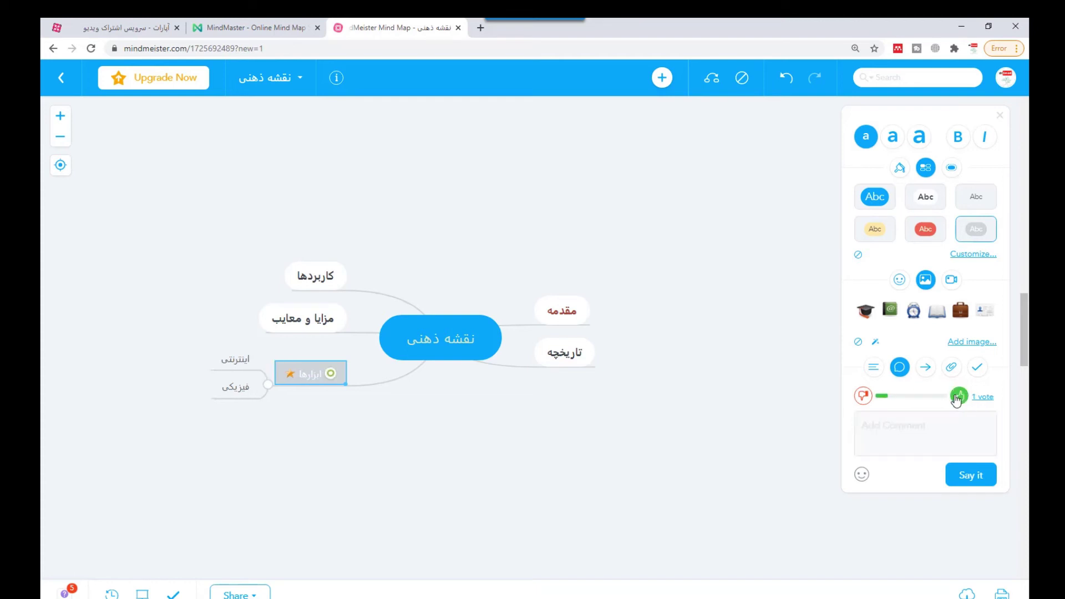
Post the comment "خیلی خوب بود" on the "ابزارها" subtopic
click(892, 422)
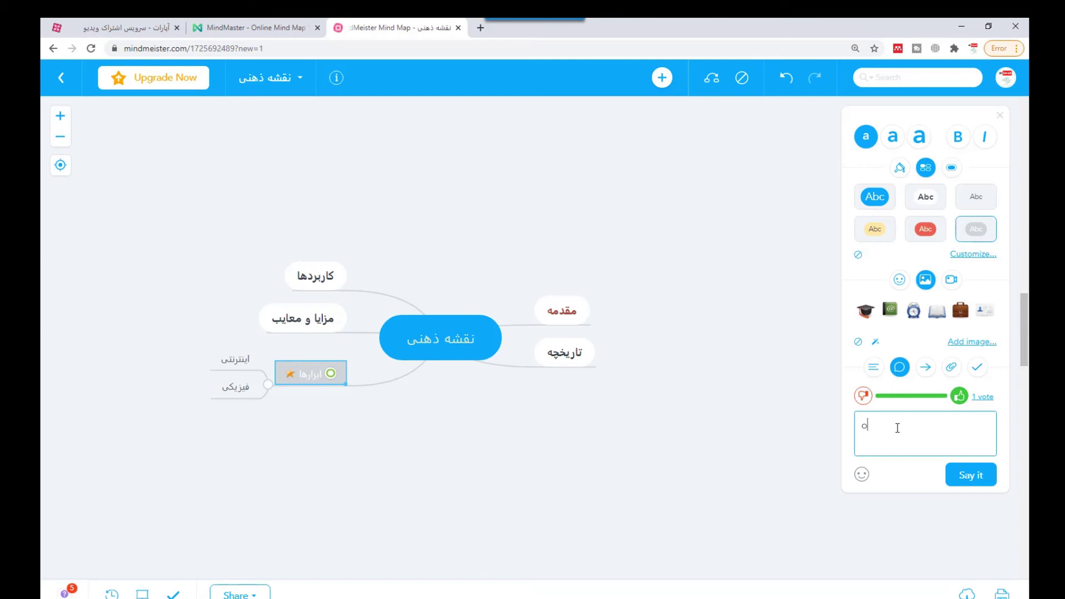
text(خیب)
key(BackSpace)
text(لی خوب بود)
click(972, 476)
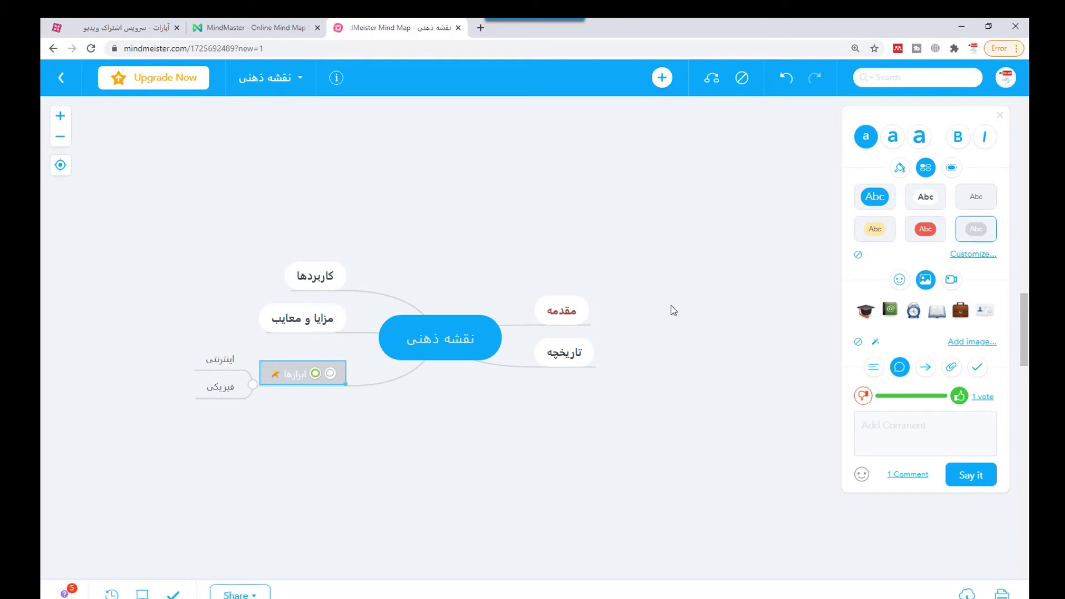
Show the slideshow editor, and enable the map's shareable link and select its address
click(143, 594)
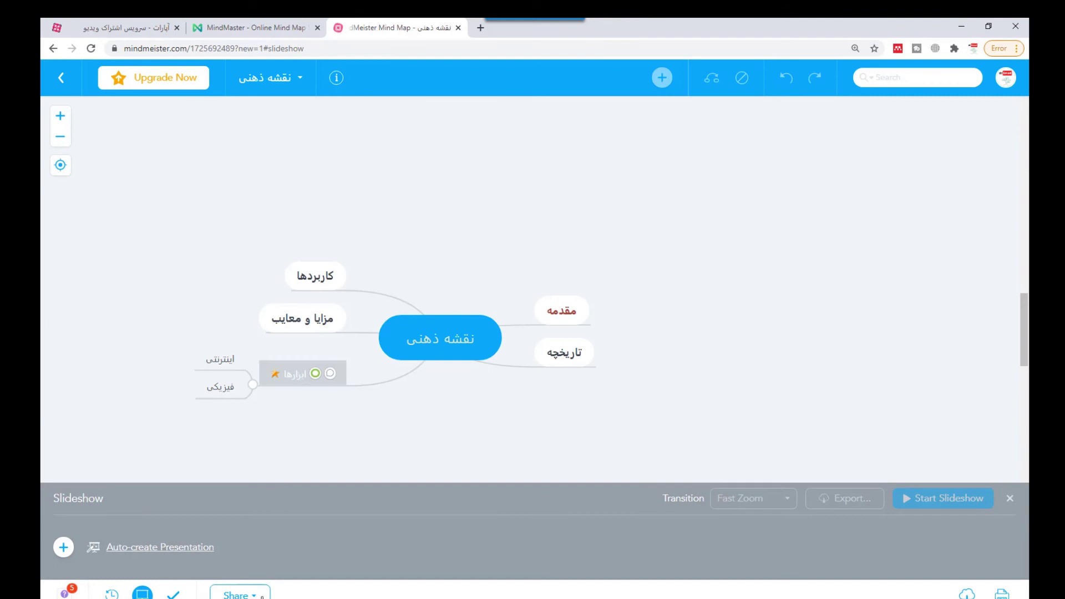
click(263, 598)
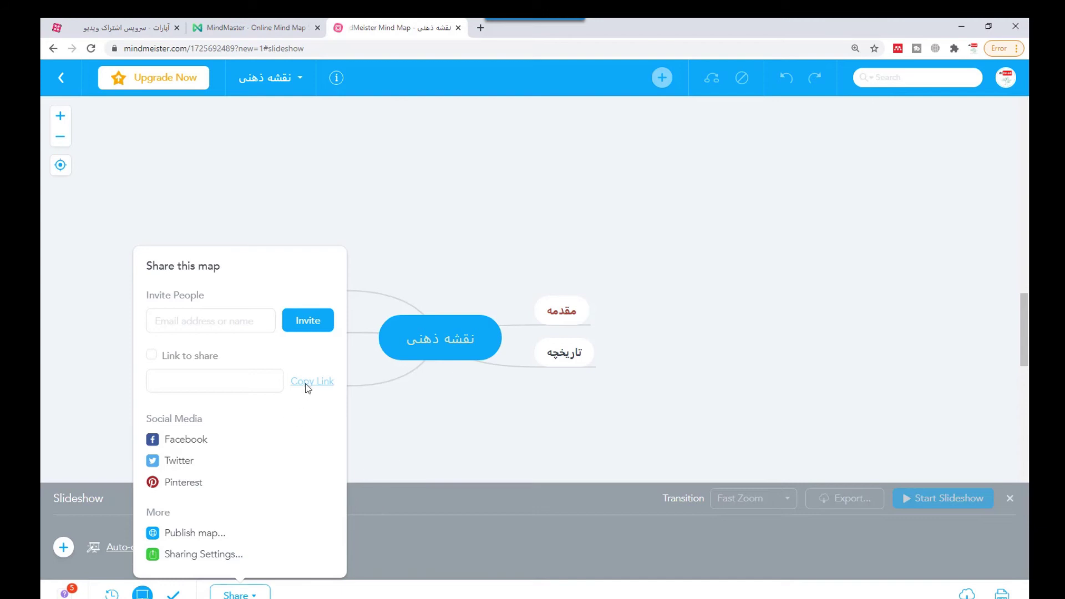
click(153, 359)
drag(152, 369, 295, 369)
click(191, 368)
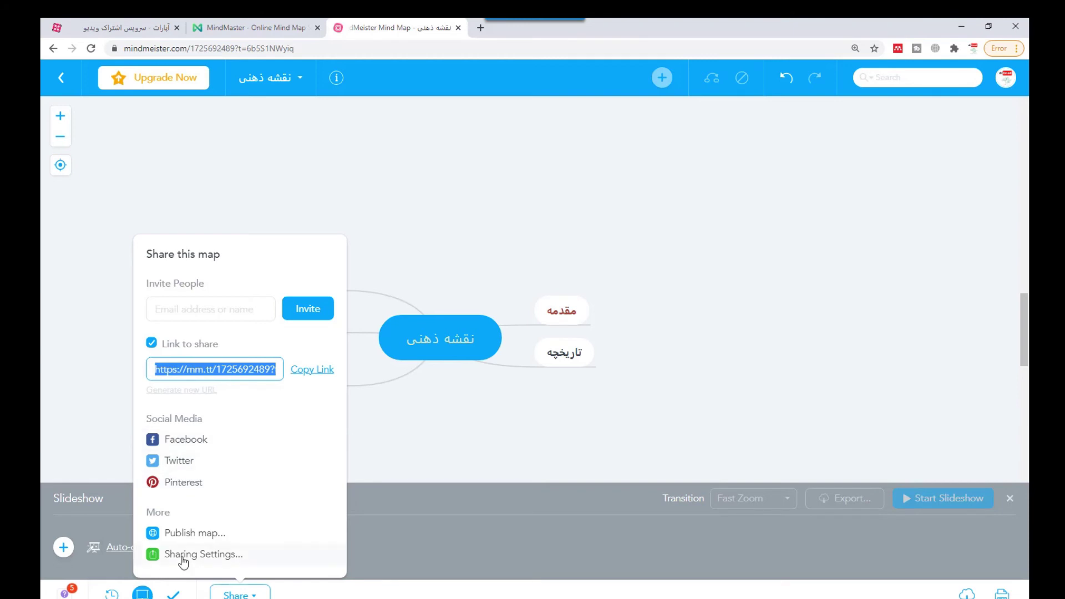
Publish the map online in the Education category with the description left empty
click(179, 541)
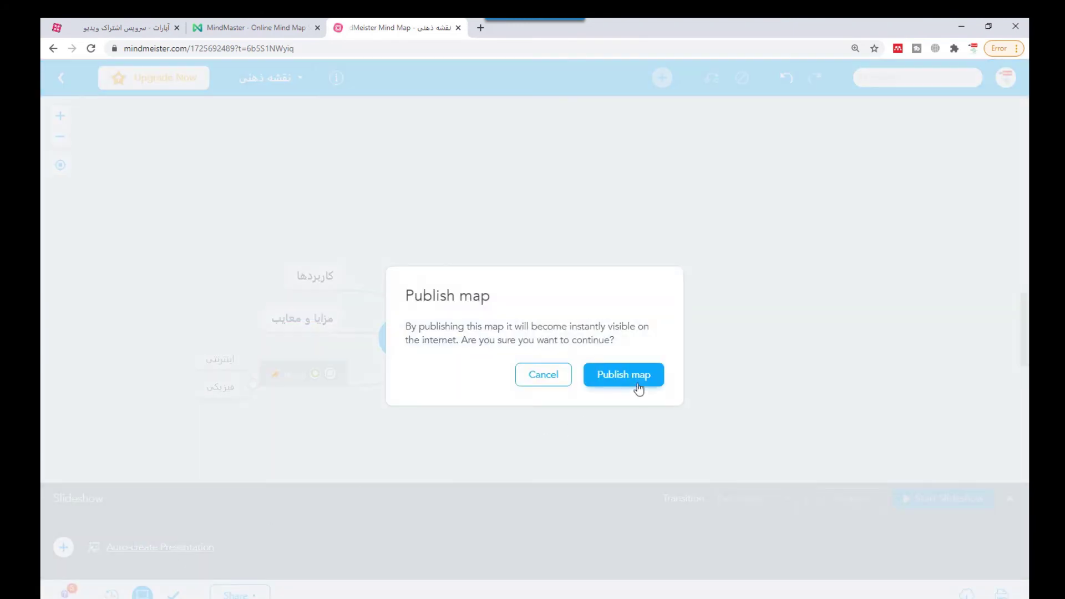
click(638, 388)
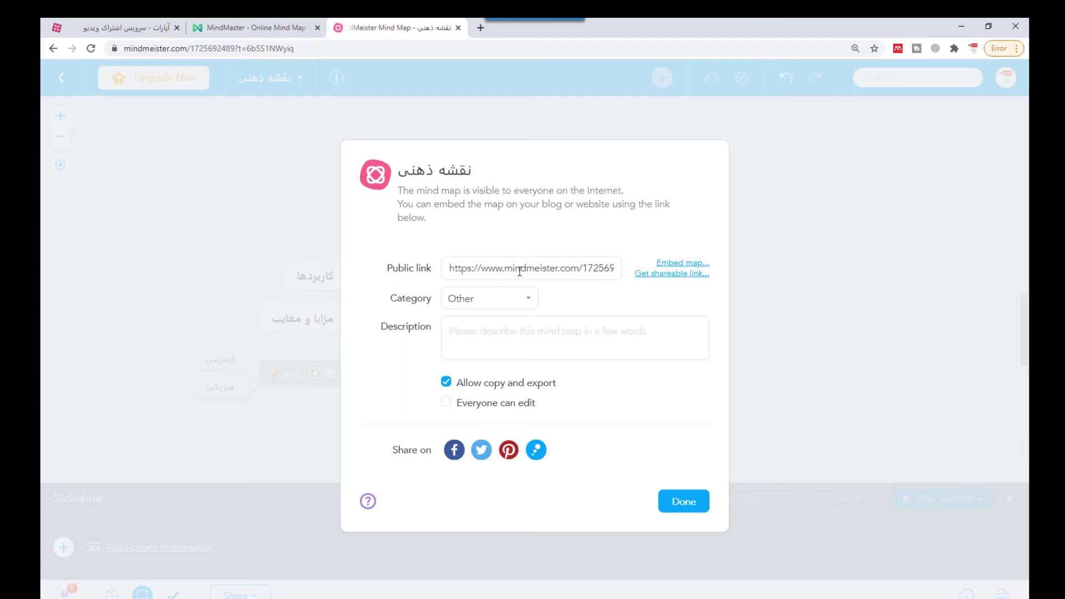
drag(449, 268, 628, 271)
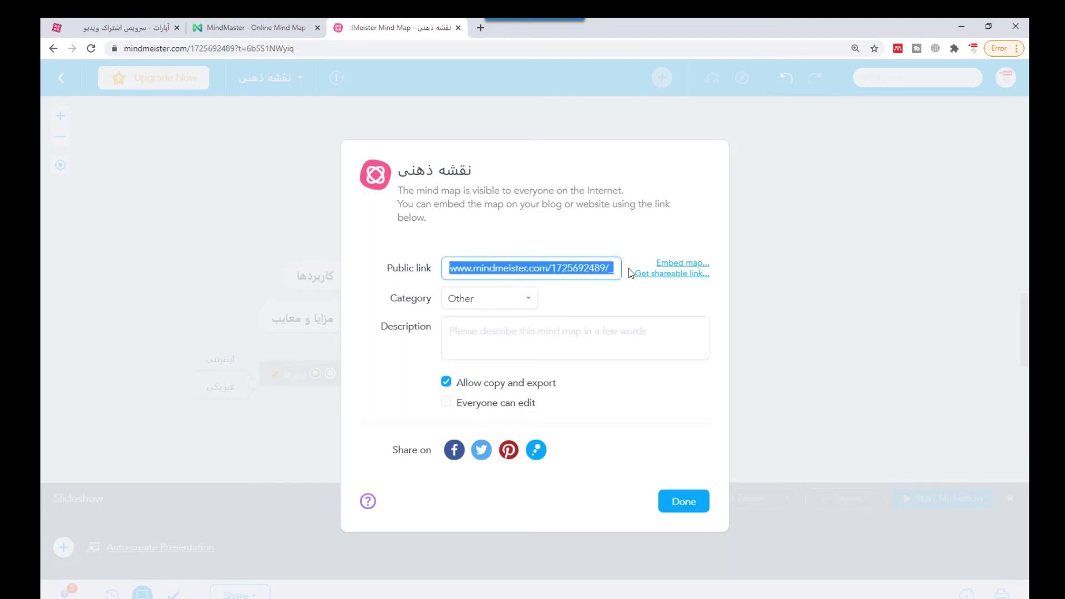
click(487, 299)
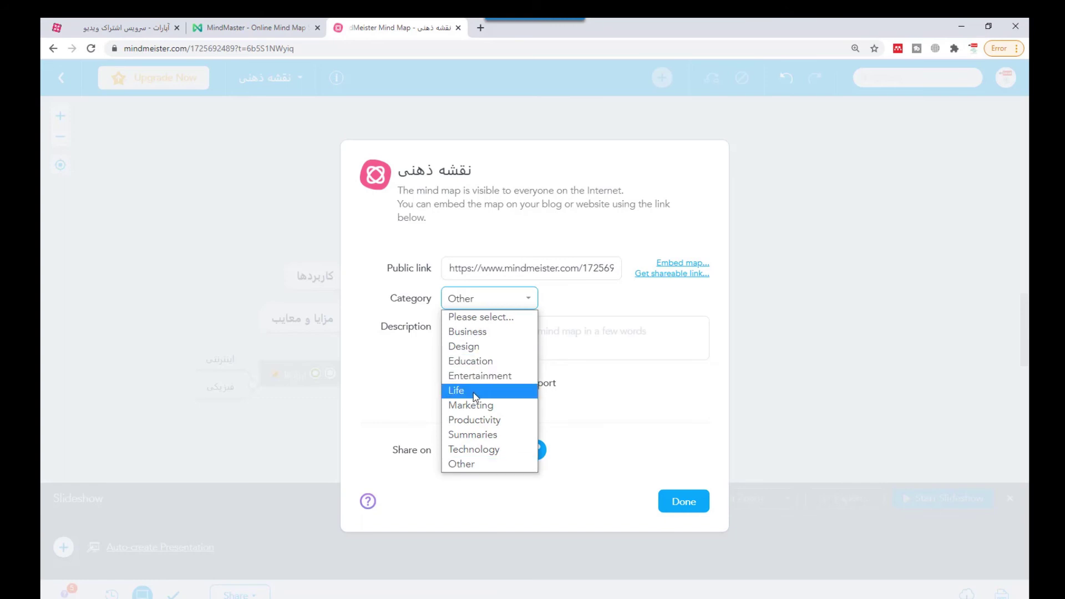
click(476, 364)
click(483, 346)
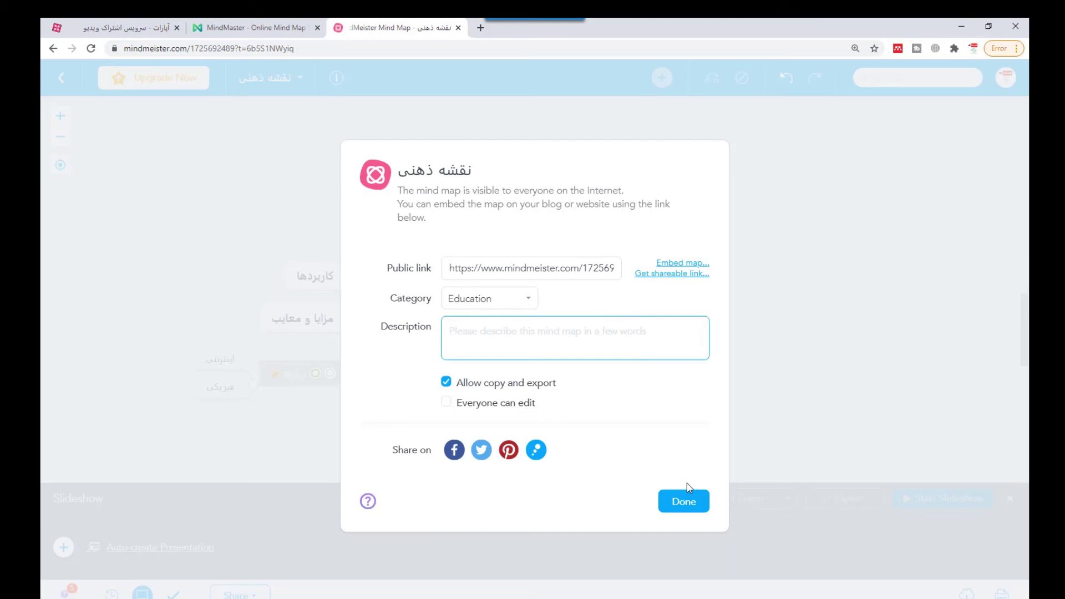
click(689, 506)
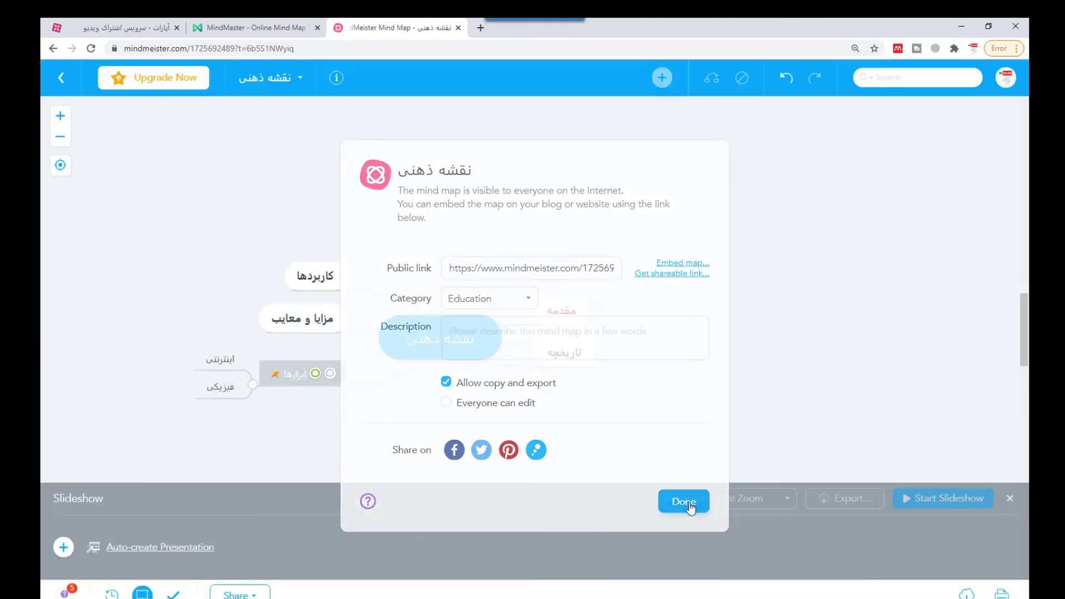
Switch to MindMaster and create a radial map with seven main topics around the main idea
click(253, 28)
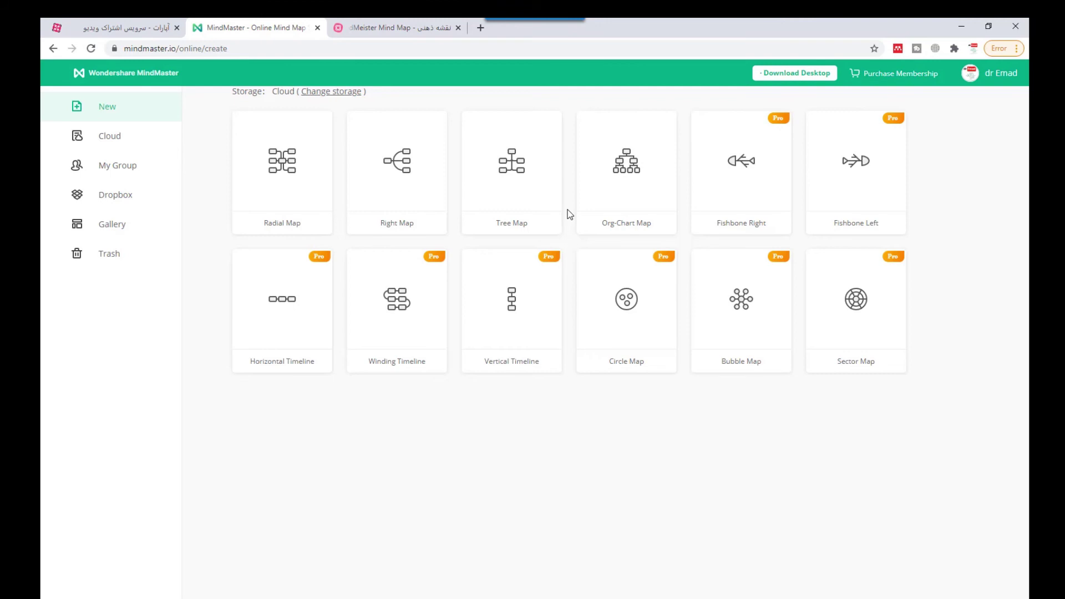
click(297, 191)
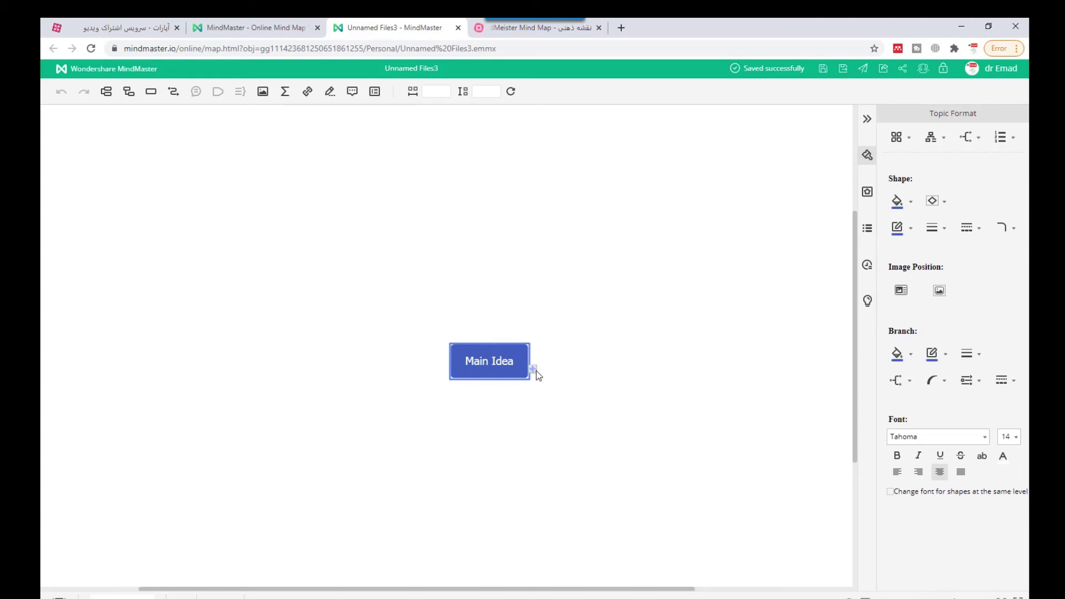
click(534, 369)
click(534, 368)
click(534, 369)
click(534, 368)
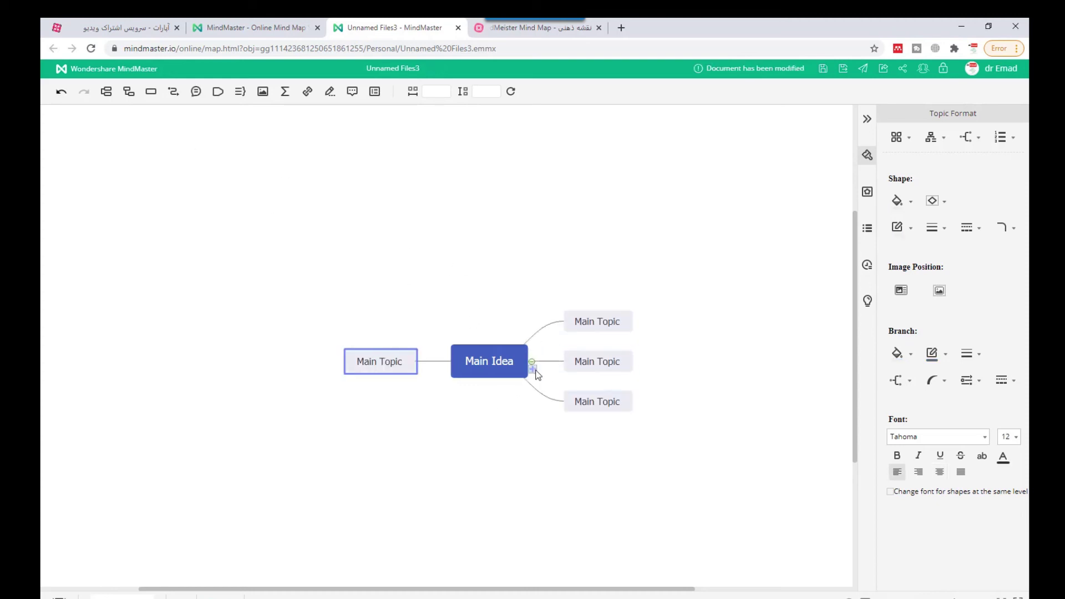
click(534, 368)
click(533, 369)
click(534, 368)
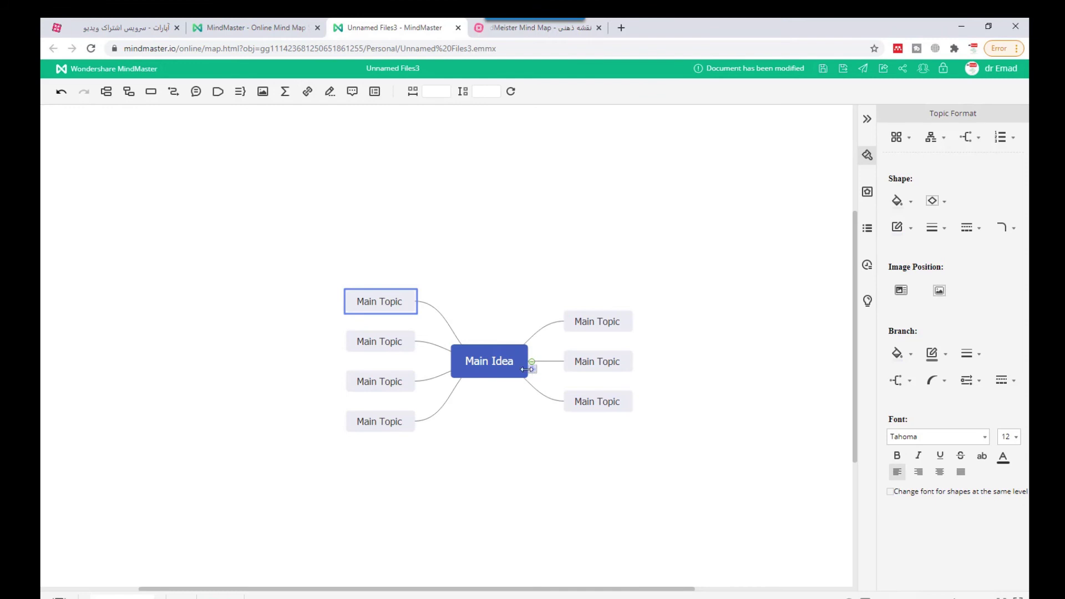
Add five subtopics to the upper-left main topic
click(340, 310)
click(340, 310)
click(340, 310)
click(340, 310)
click(340, 309)
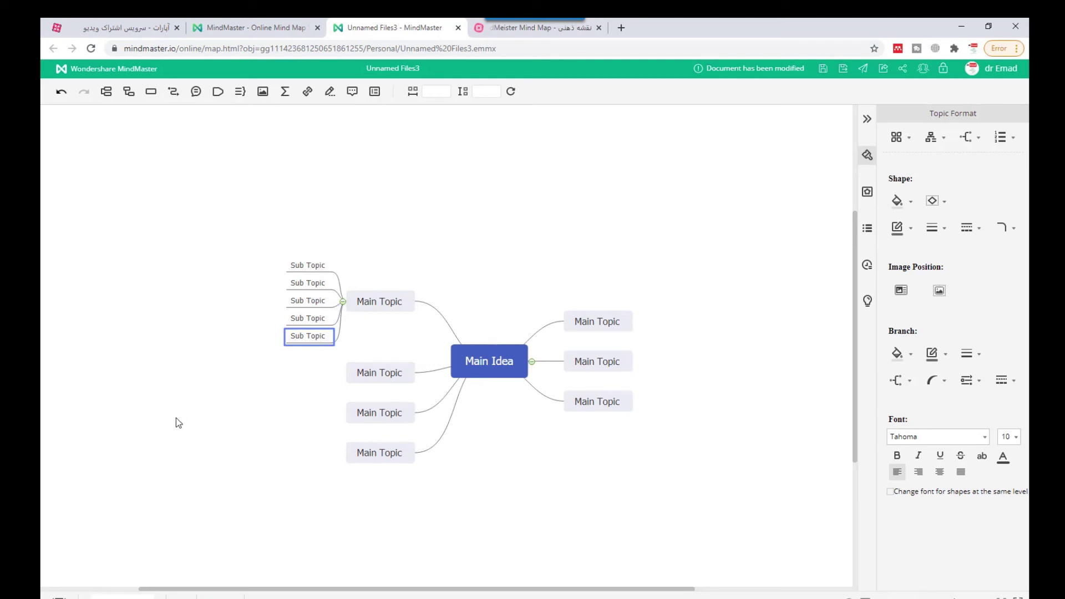
Try the heart shape on the lowest subtopic and view the shape choices for the main idea
click(910, 201)
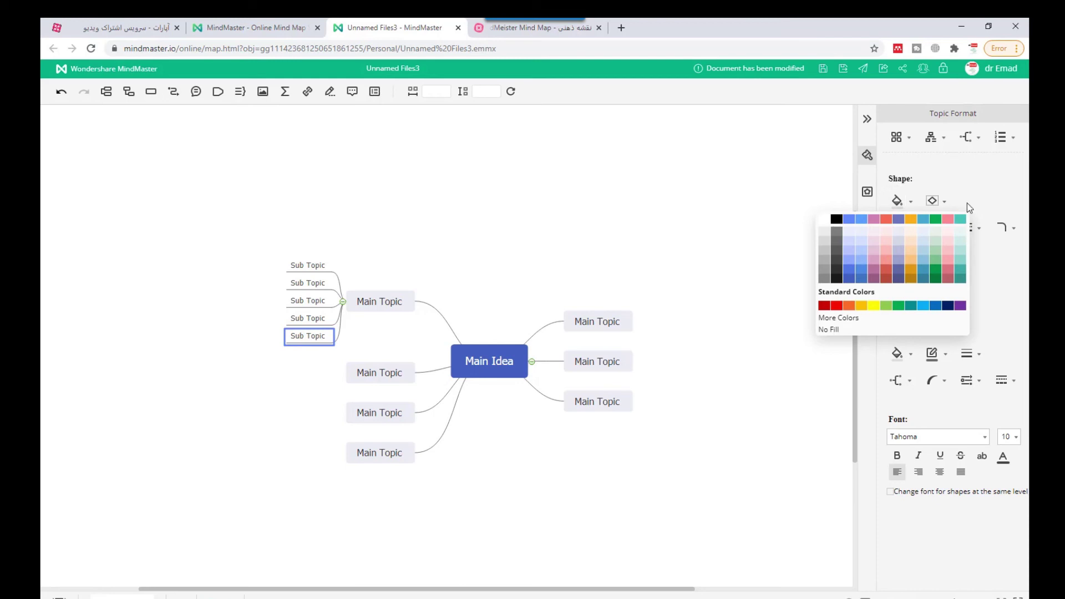
click(936, 201)
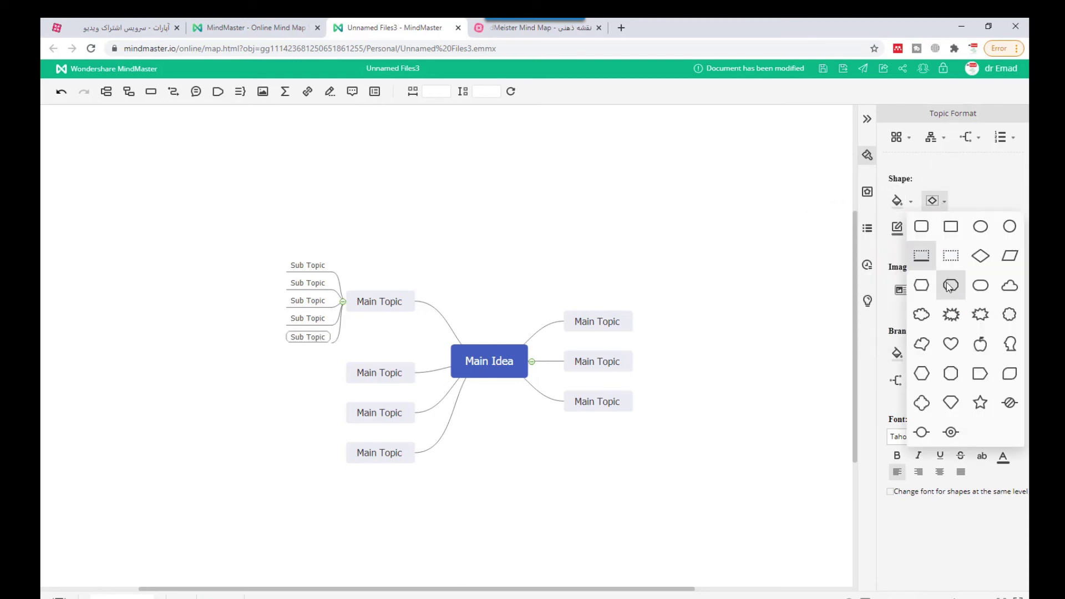
click(951, 344)
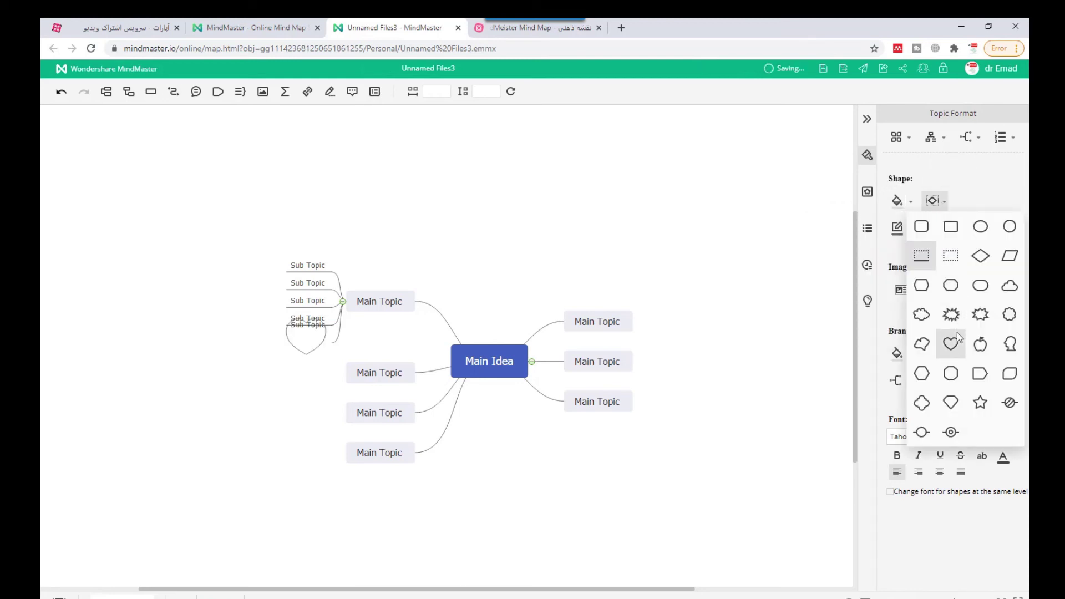
click(471, 362)
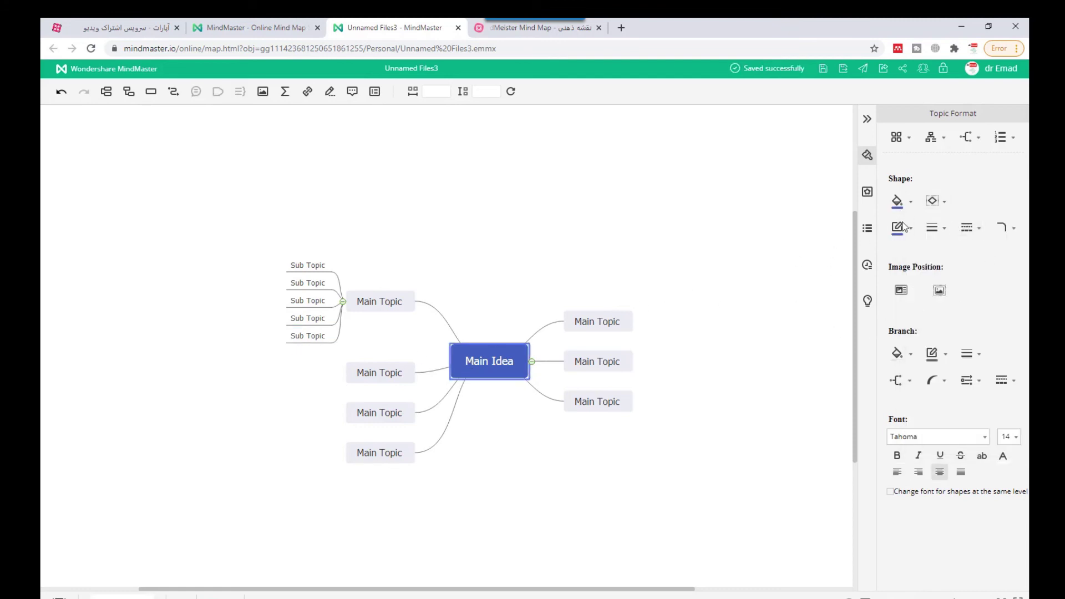
click(943, 203)
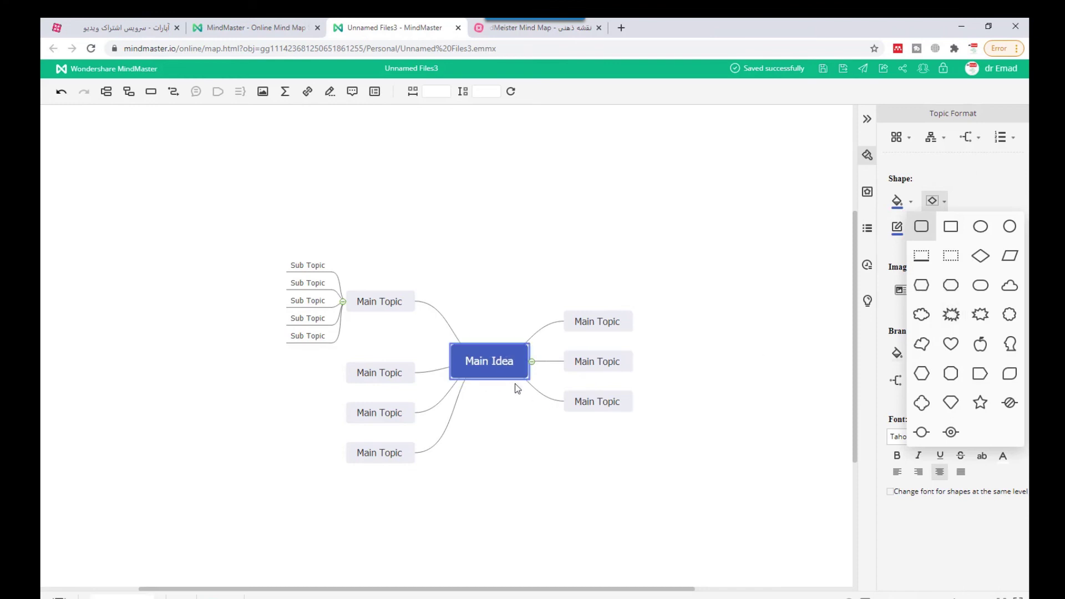
Set the outline of the upper-right main topic to line weight 5
click(598, 320)
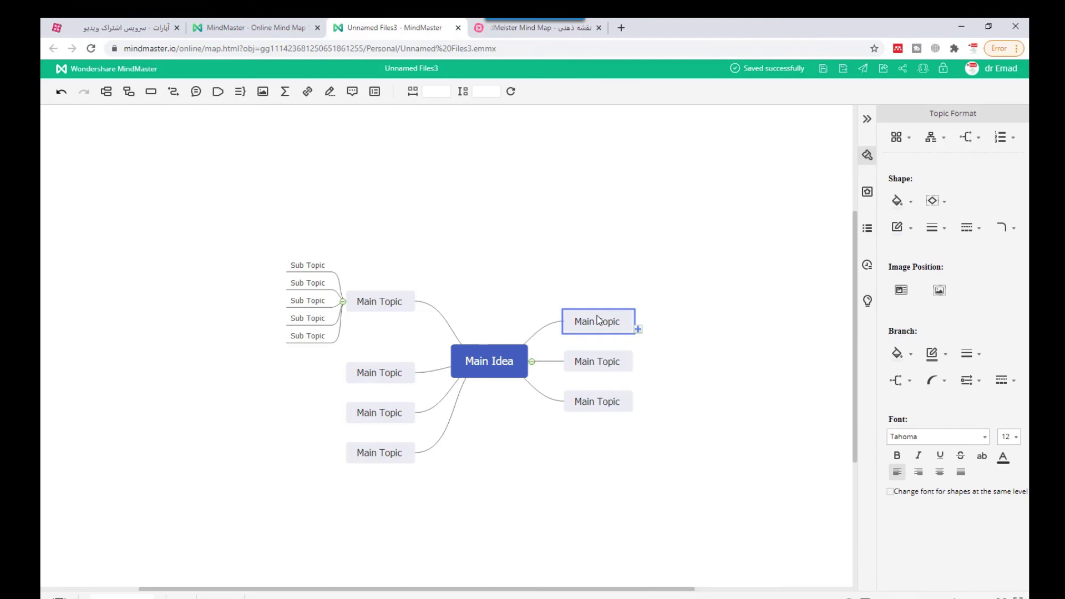
click(936, 227)
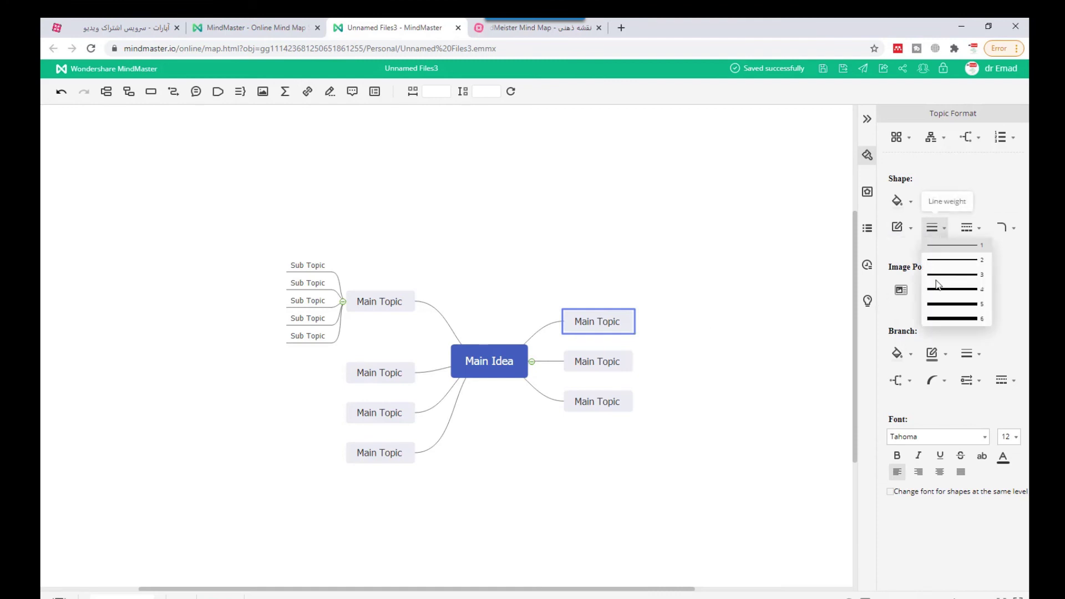
click(948, 309)
click(657, 318)
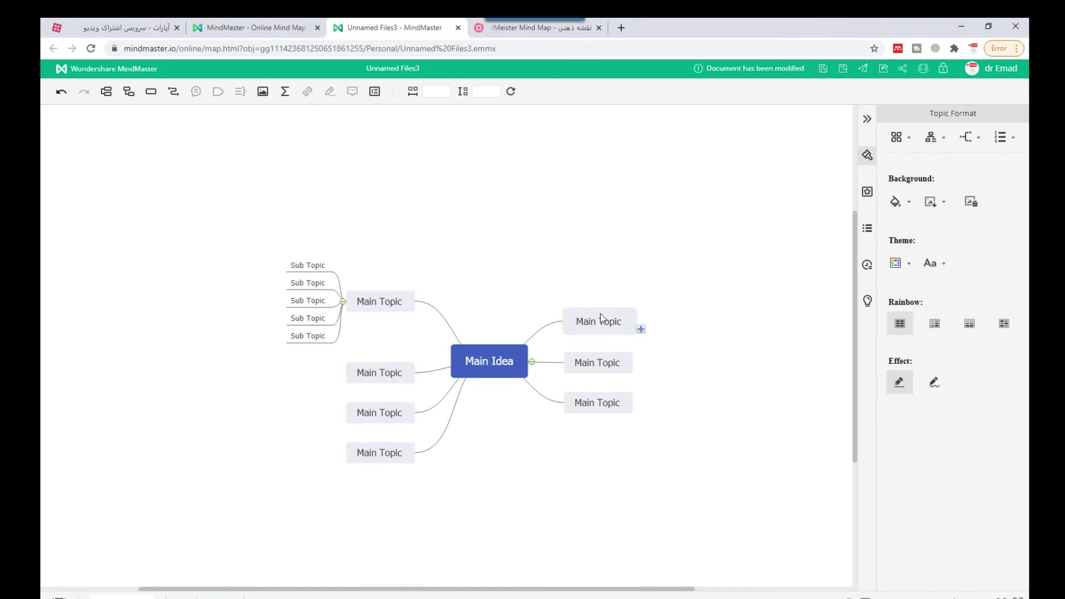
click(595, 314)
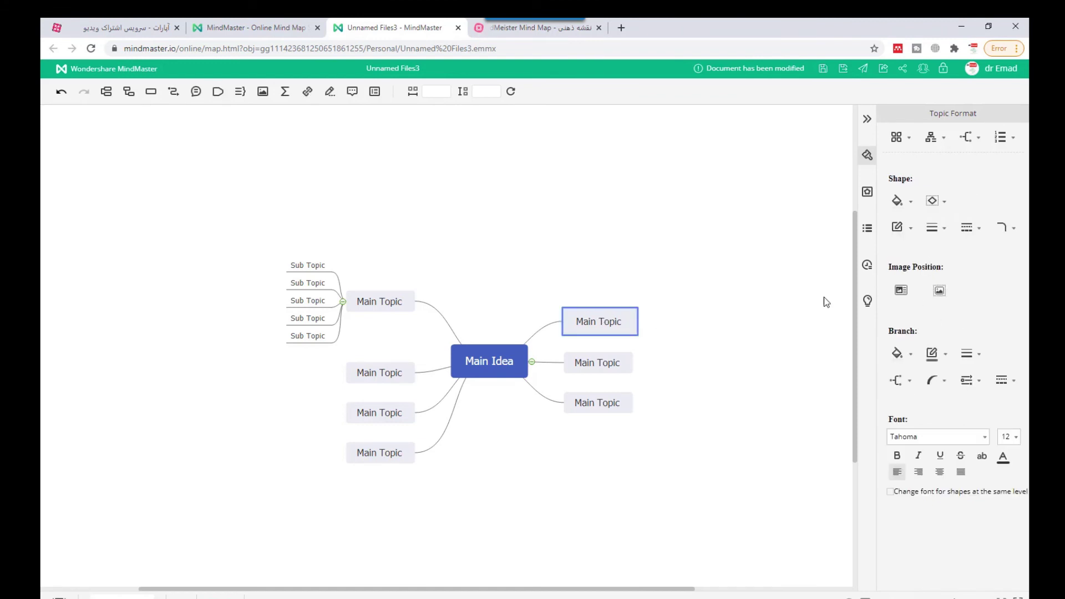
click(936, 229)
click(942, 302)
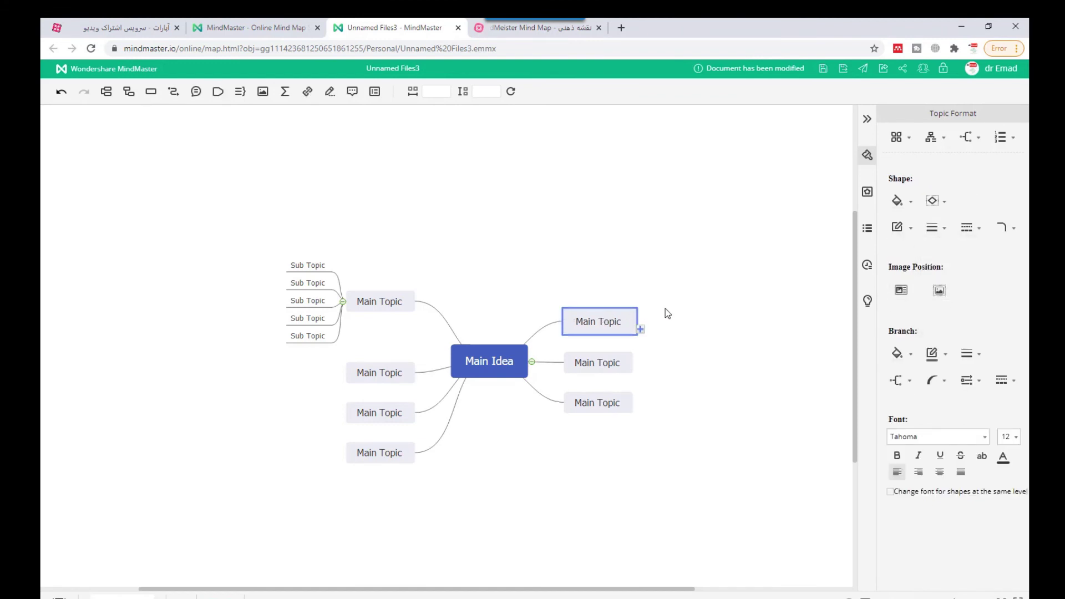
Fill the map's background with a medium blue
click(645, 314)
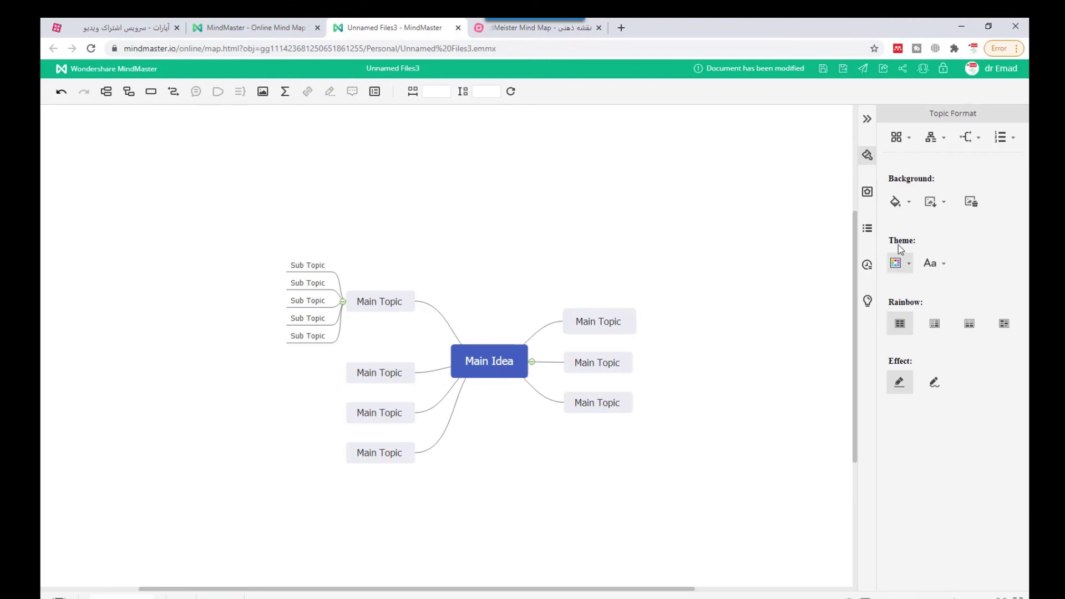
click(909, 202)
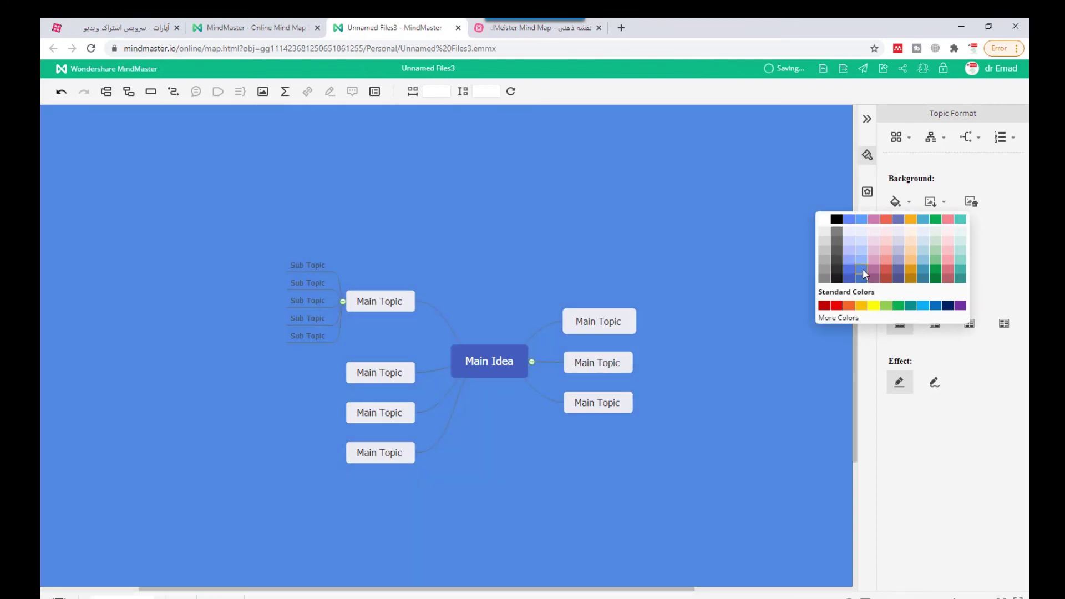
click(863, 265)
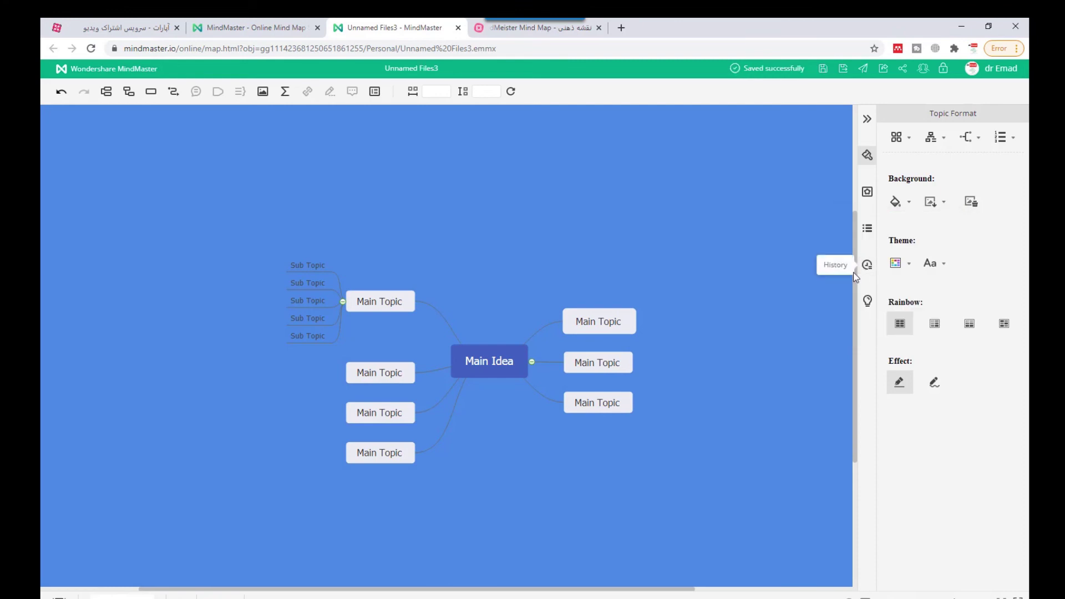
Set the map's theme font to Times New Roman
click(937, 264)
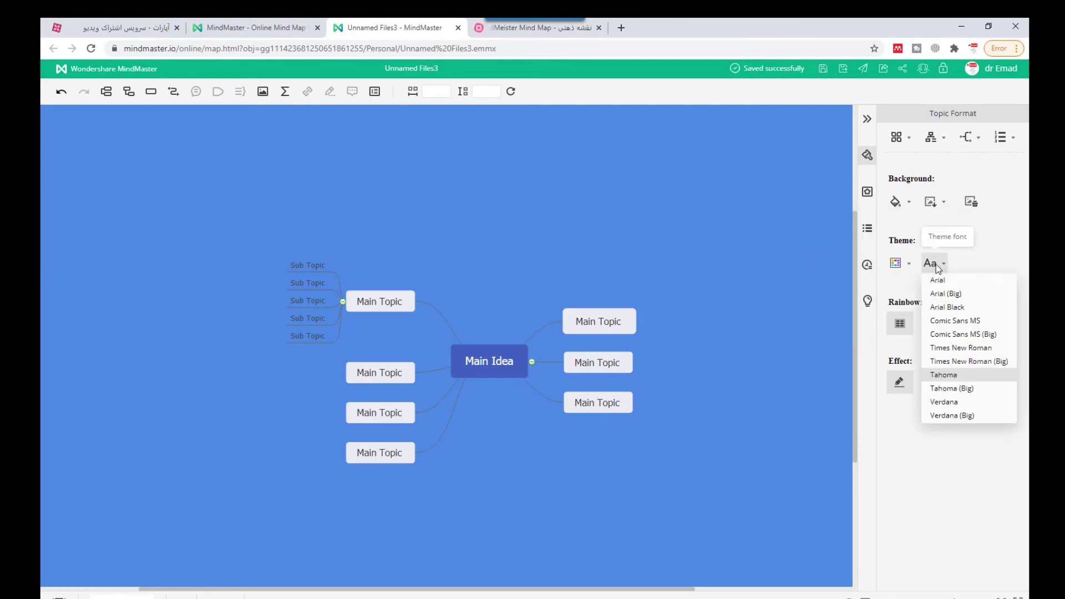
click(928, 348)
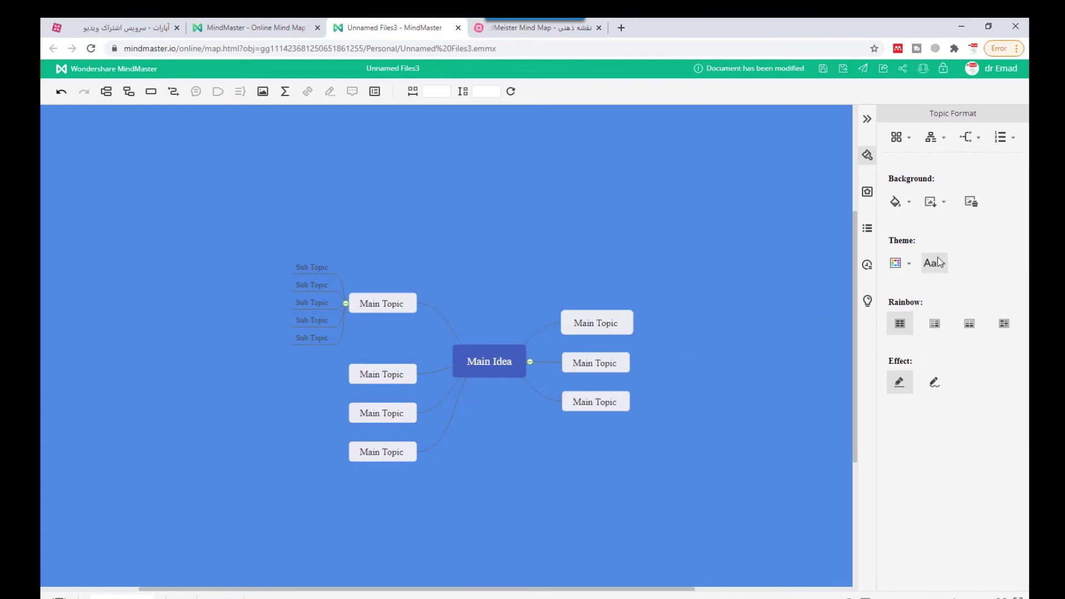
Mark the main idea with the heart-eyes face and the upper-right main topic with a red star
click(866, 192)
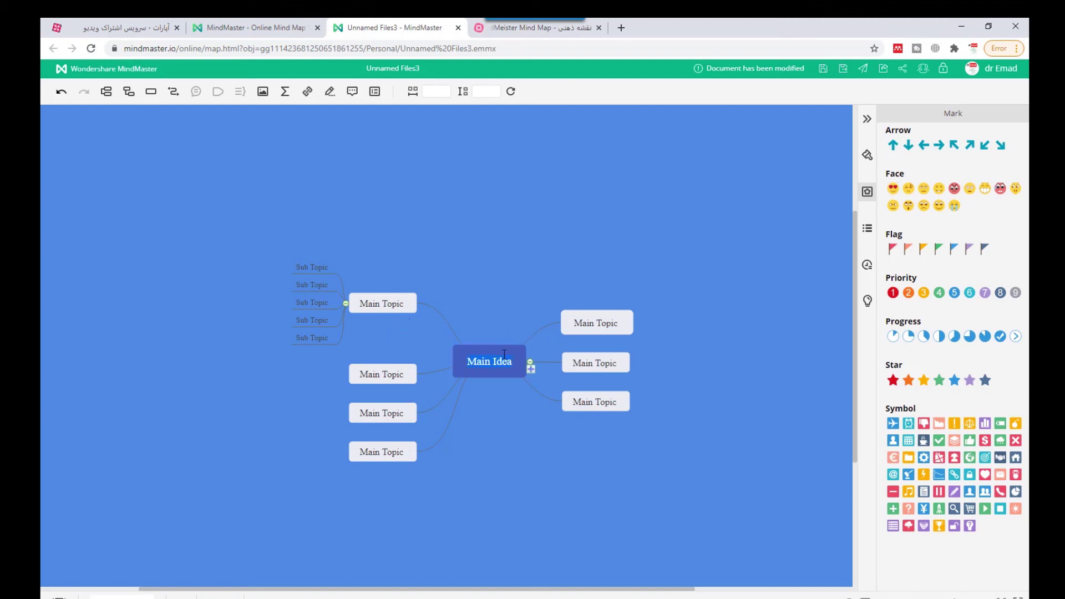
click(893, 189)
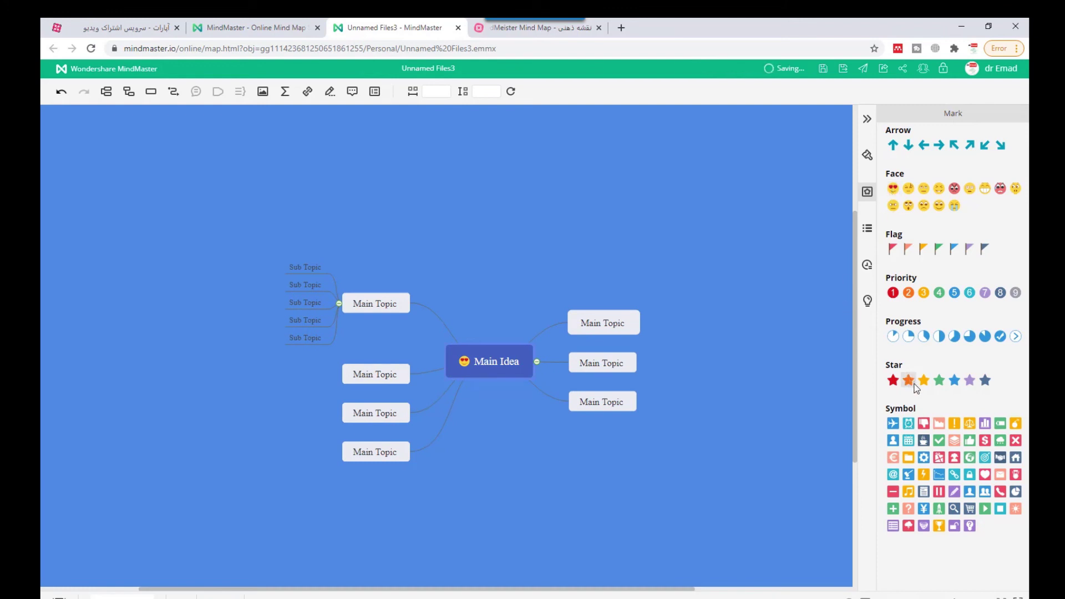
click(610, 321)
click(939, 381)
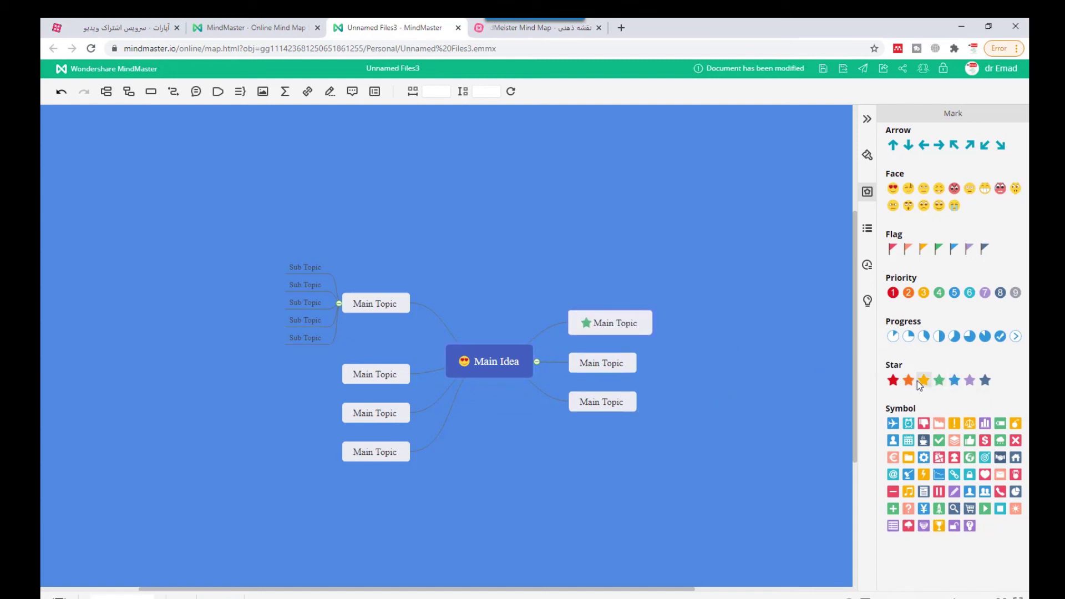
click(894, 381)
Add an internet-address hyperlink to the author's personal website on the upper-right main topic and check the link entry
click(307, 92)
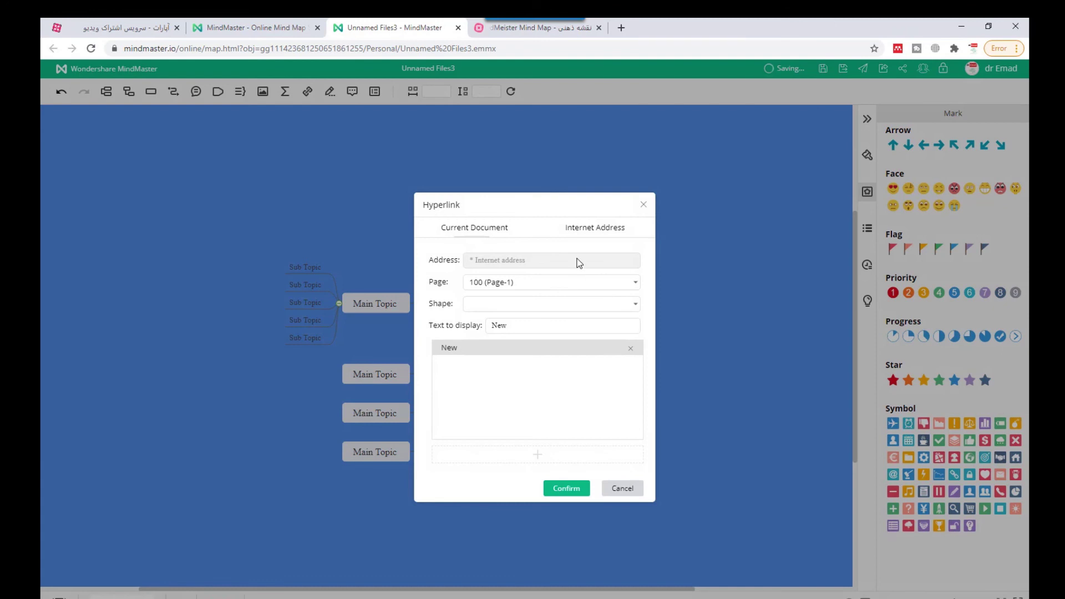
click(599, 227)
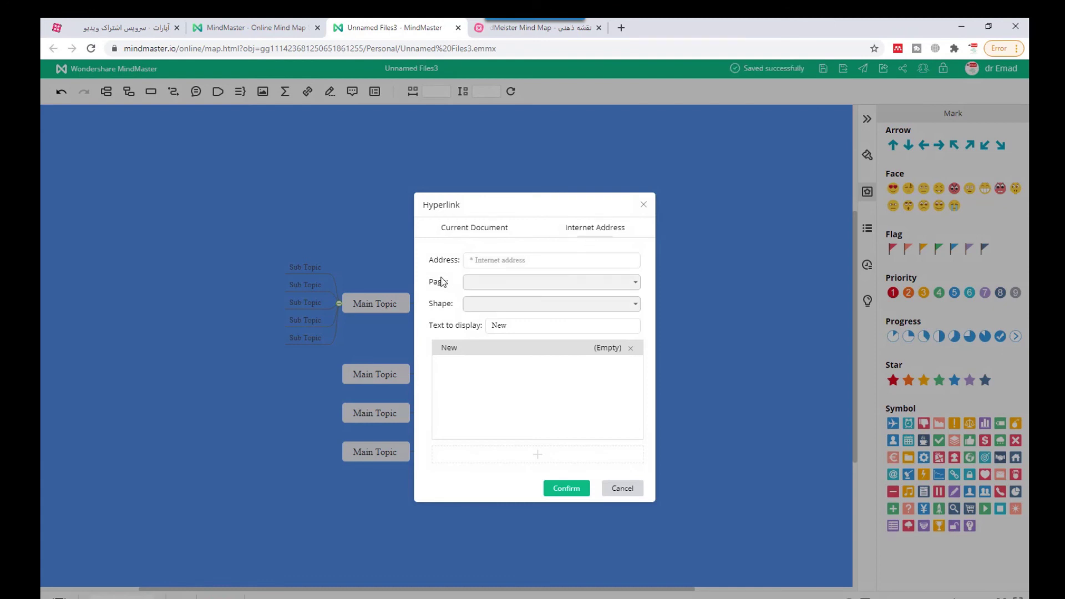
click(506, 260)
text(ت)
key(BackSpace)
text(ت)
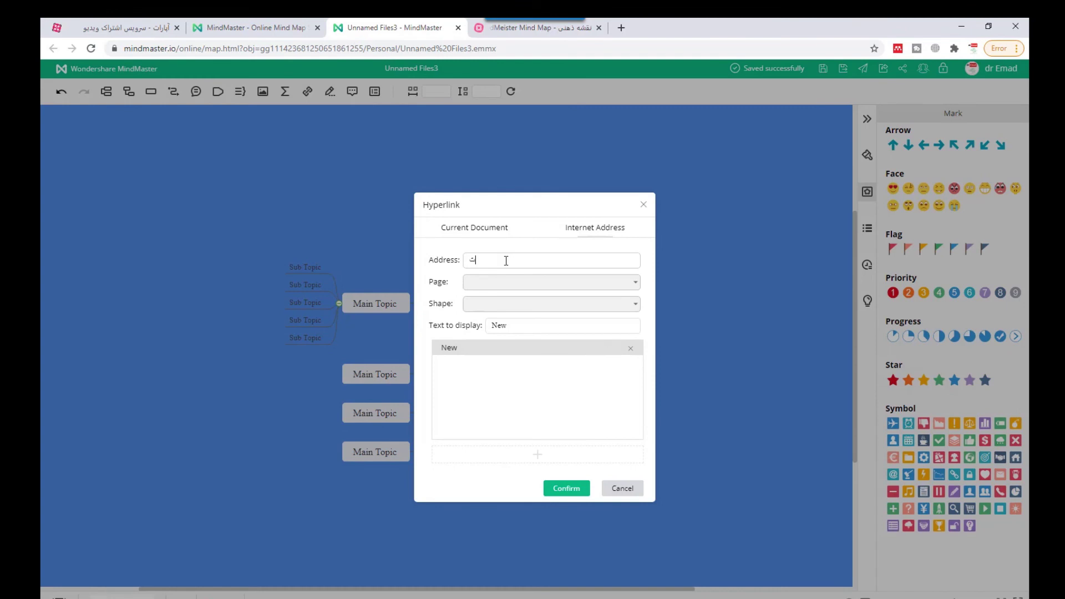
key(BackSpace)
text(ت)
key(BackSpace)
text(e)
text(dsalehi)
key(BackSpace)
text(.com)
click(554, 488)
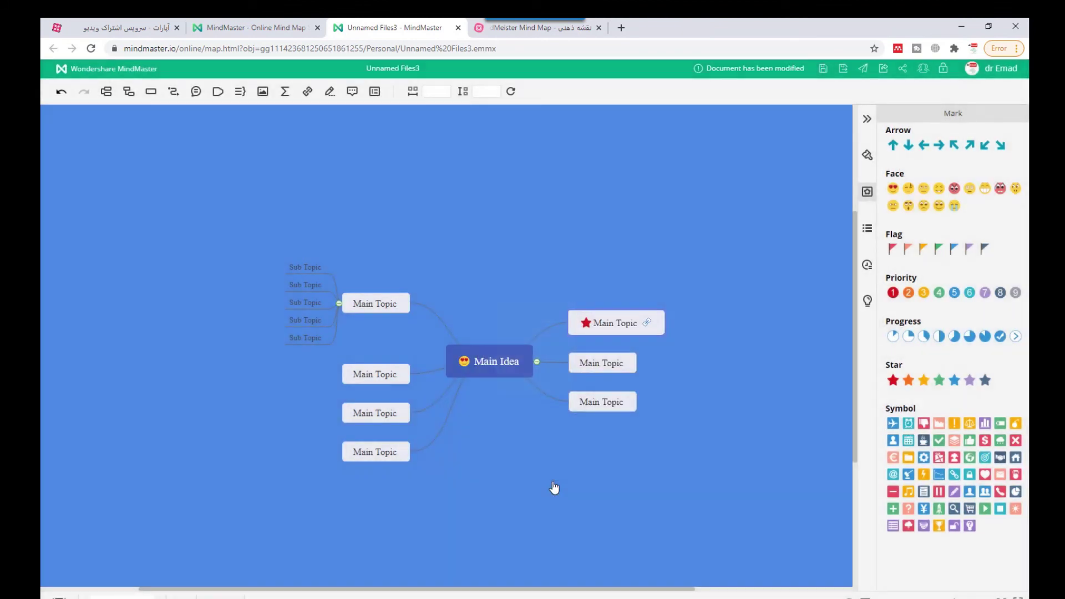
click(647, 322)
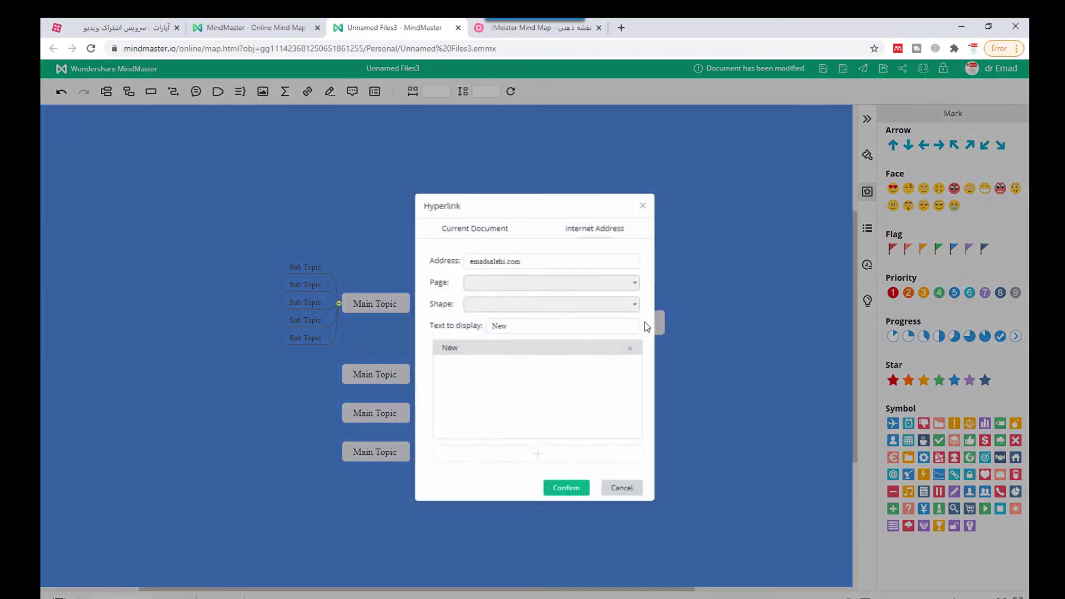
click(644, 205)
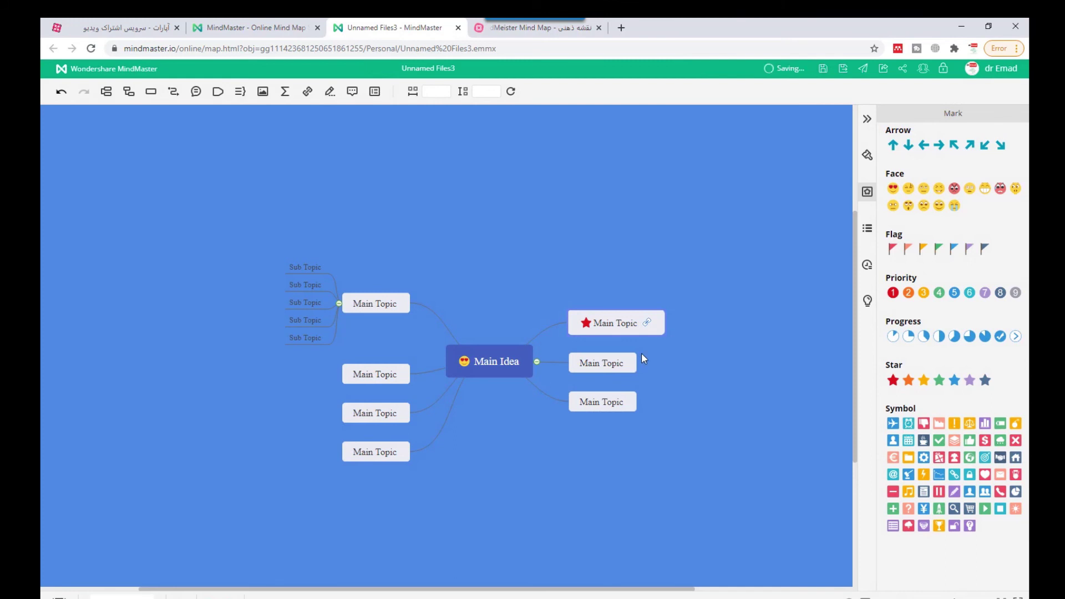
Look at the formula editor's symbols and the map's sharing options
click(282, 96)
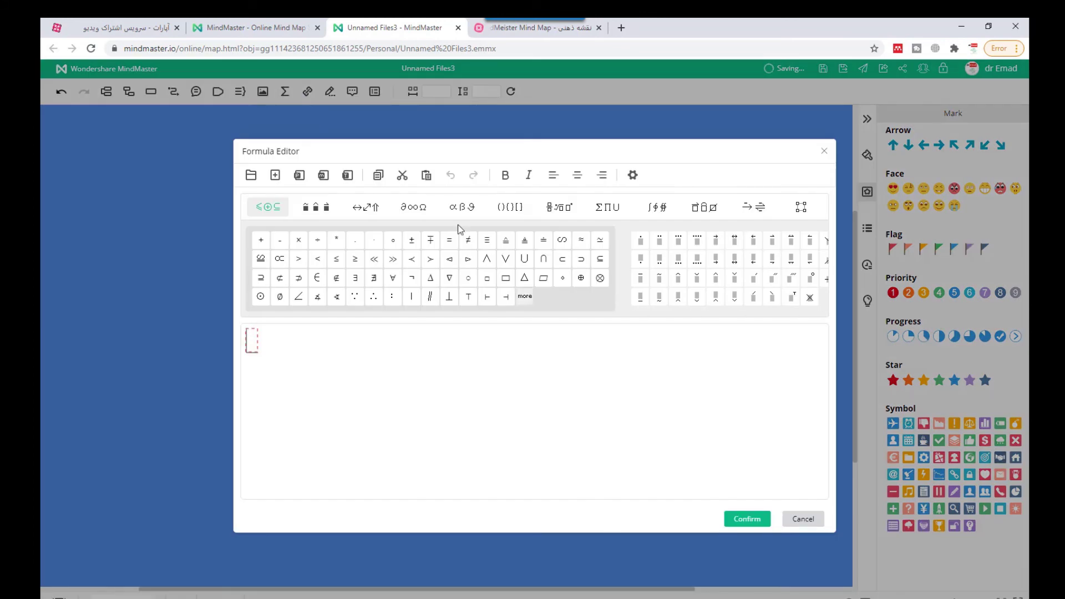
click(804, 520)
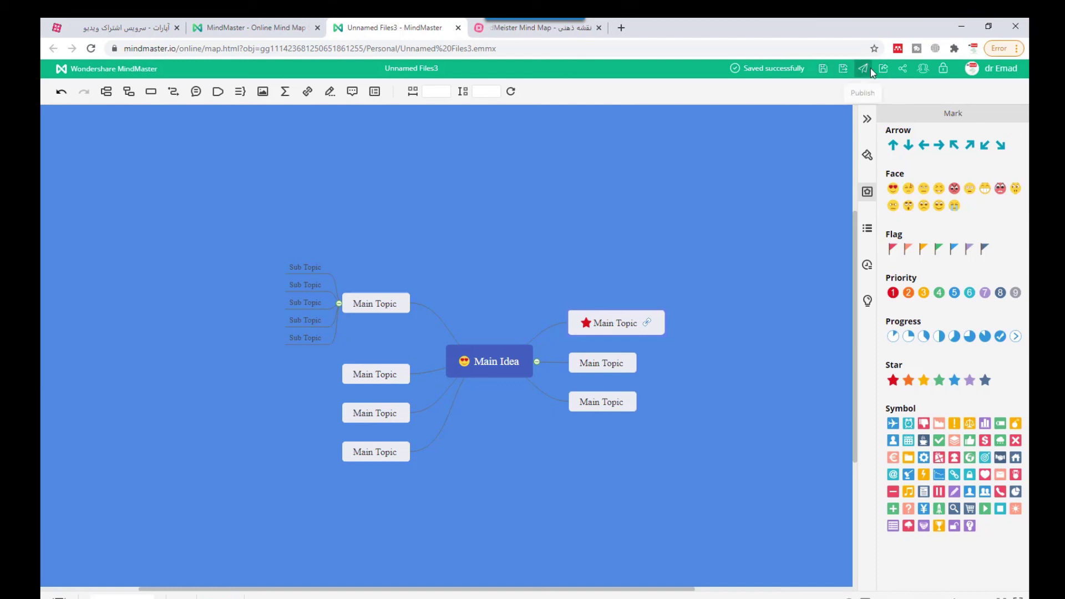
click(902, 74)
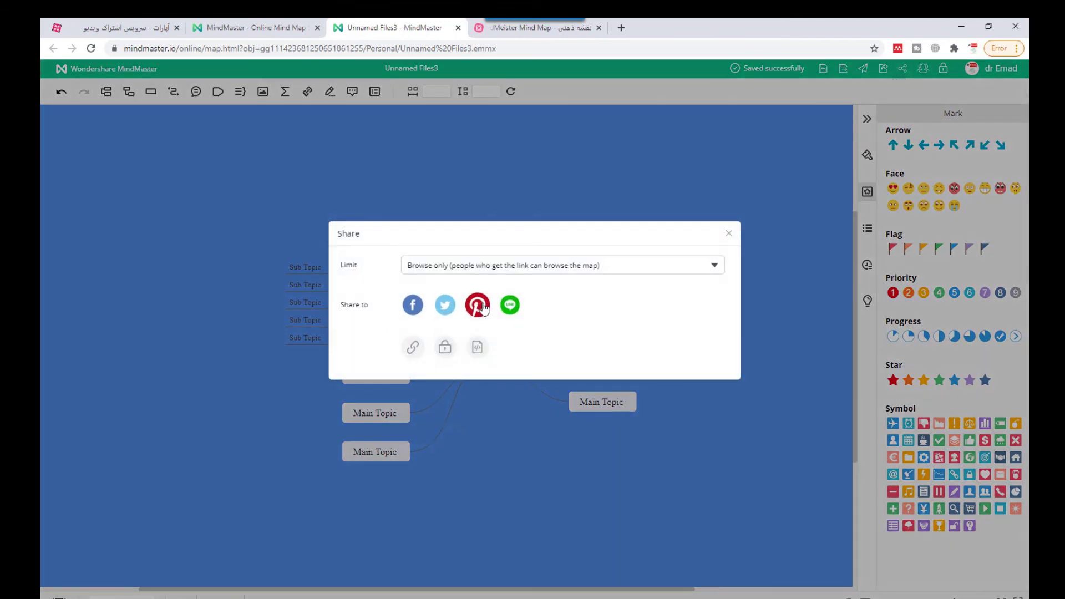
click(577, 272)
click(729, 234)
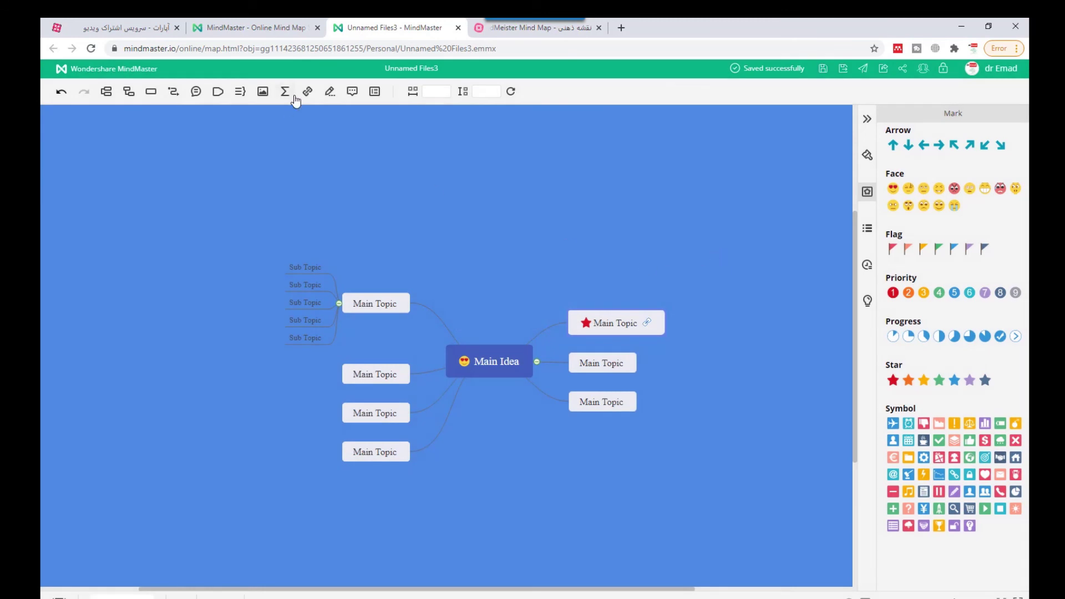
Try the publishing form with the title "نقشه ذهنی" and discard it together with the empty comment
click(354, 97)
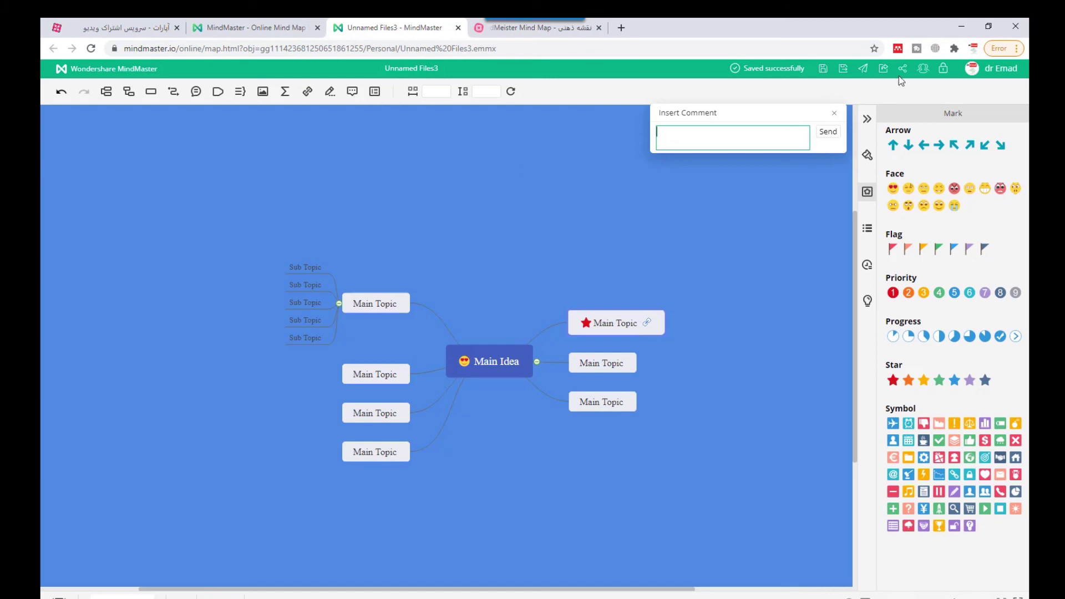
click(862, 73)
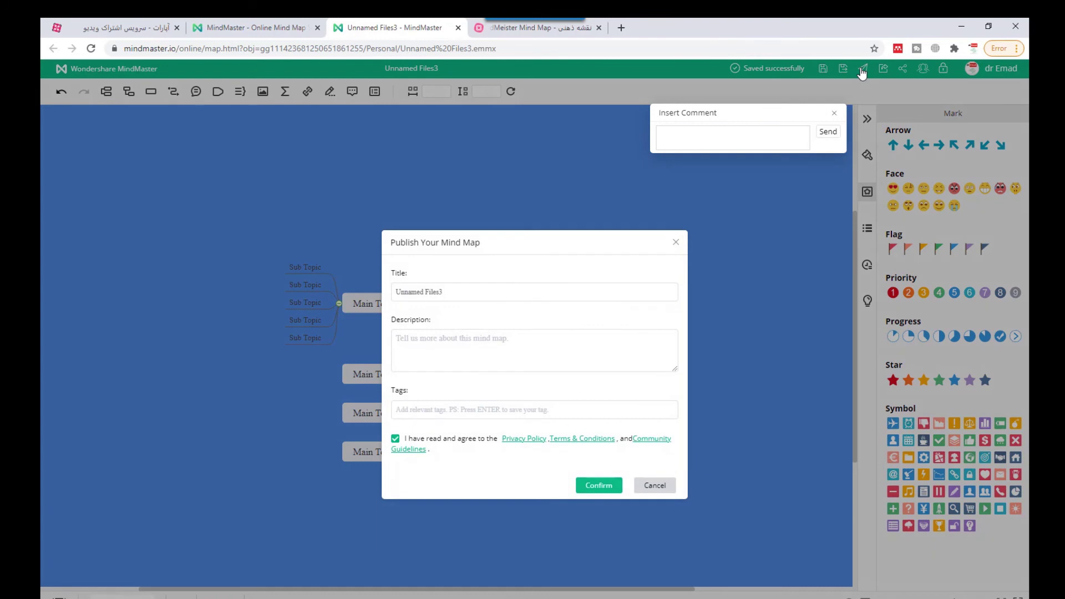
click(530, 341)
drag(481, 293, 314, 288)
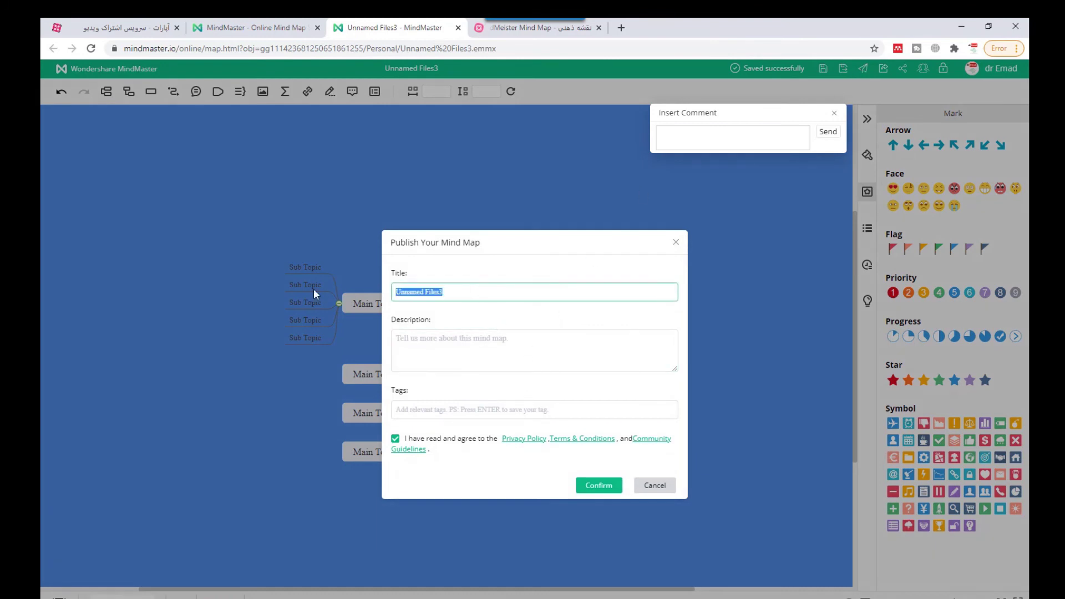
key(BackSpace)
text(نقشه ذهنی)
click(460, 351)
click(432, 412)
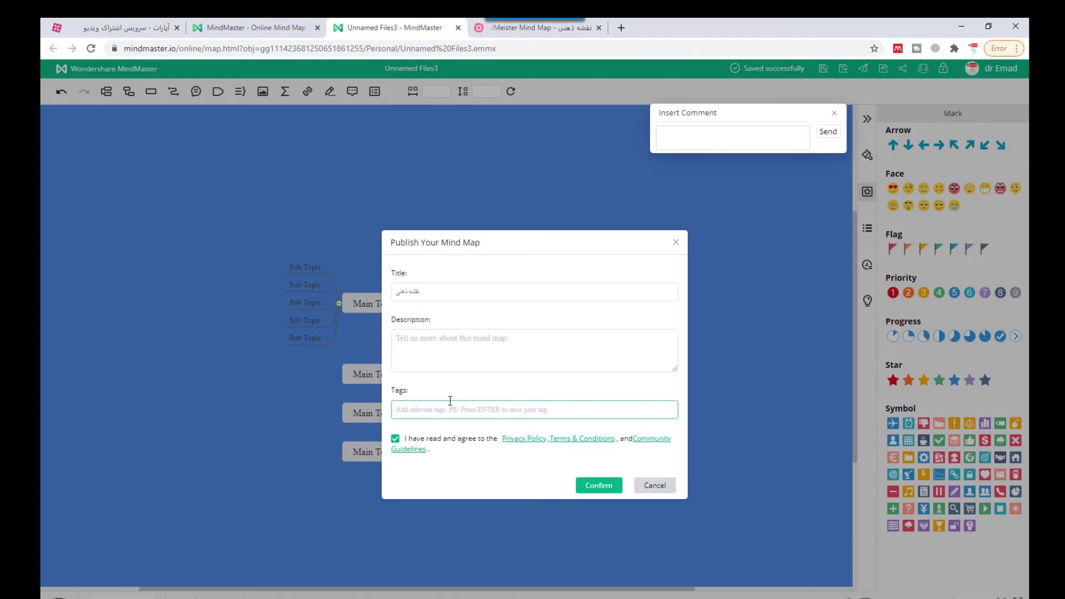
click(645, 486)
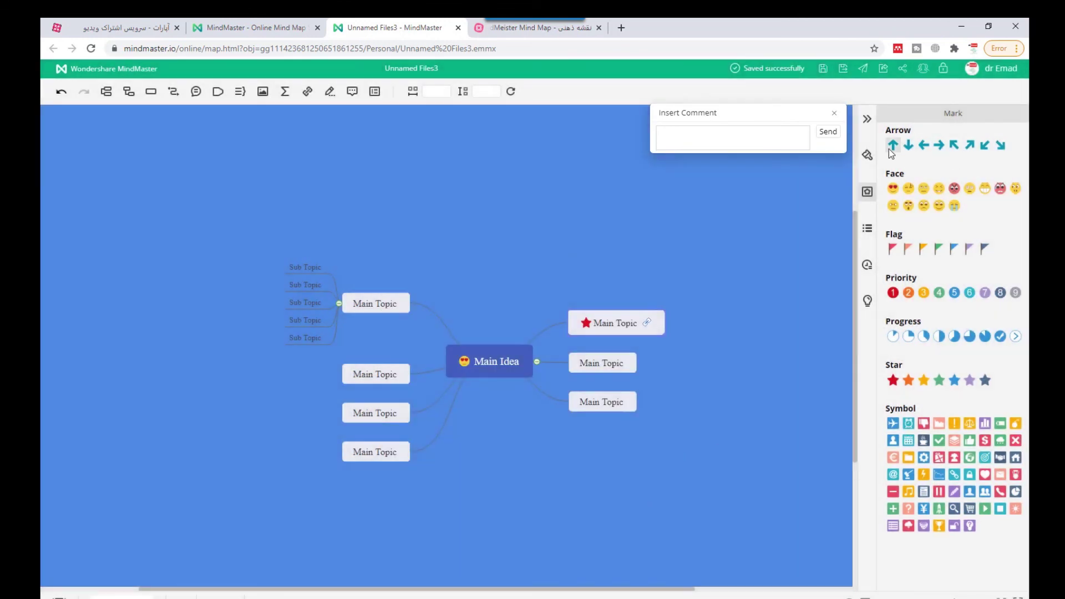
click(834, 114)
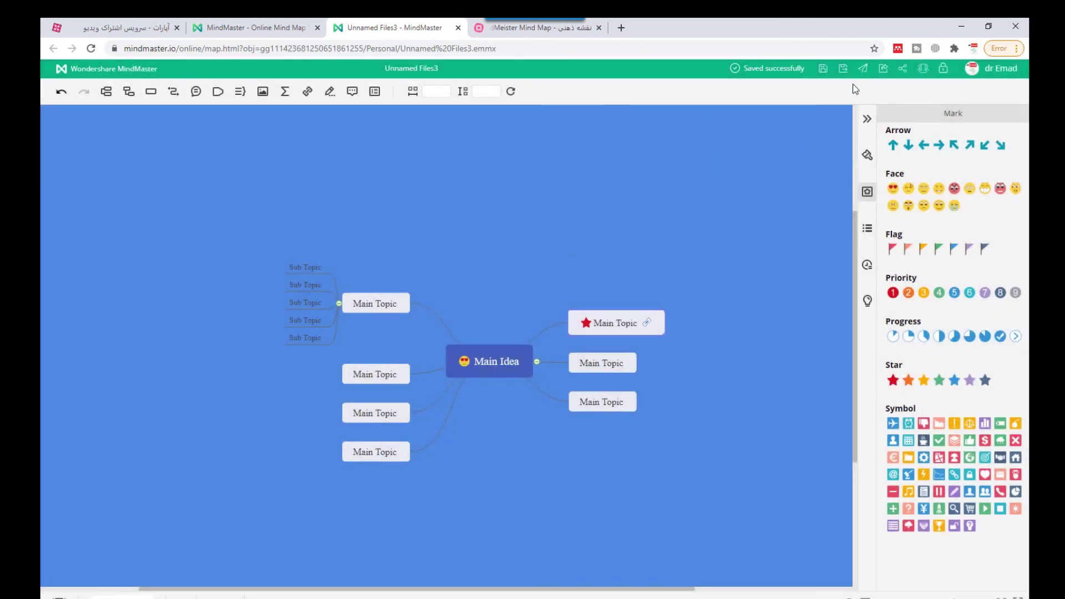
Save the map to the personal cloud folder under the name Unnamed Files2, overwriting the existing file
click(824, 71)
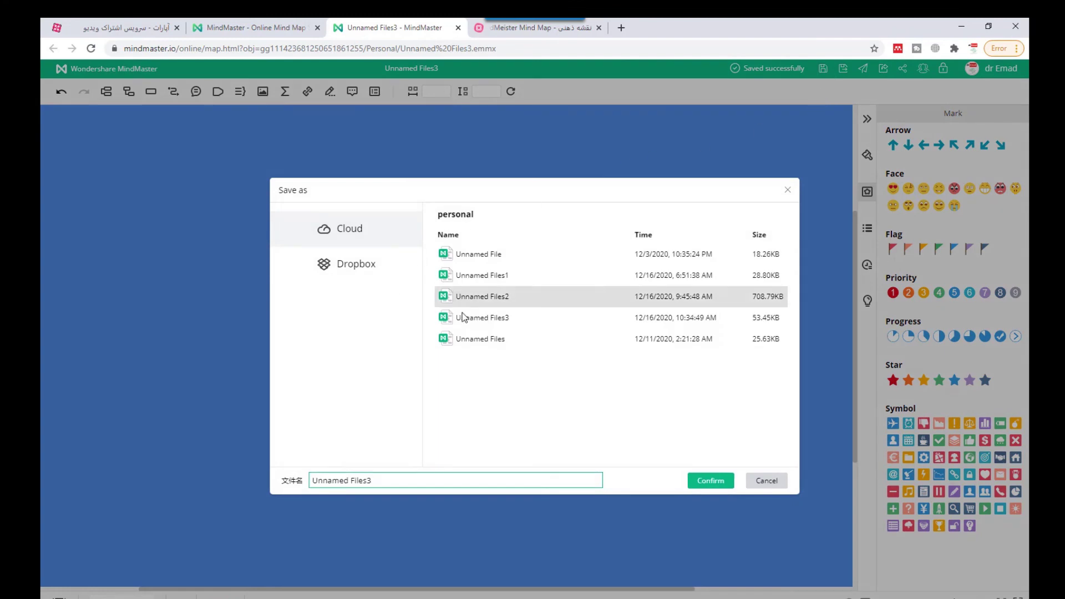
click(486, 295)
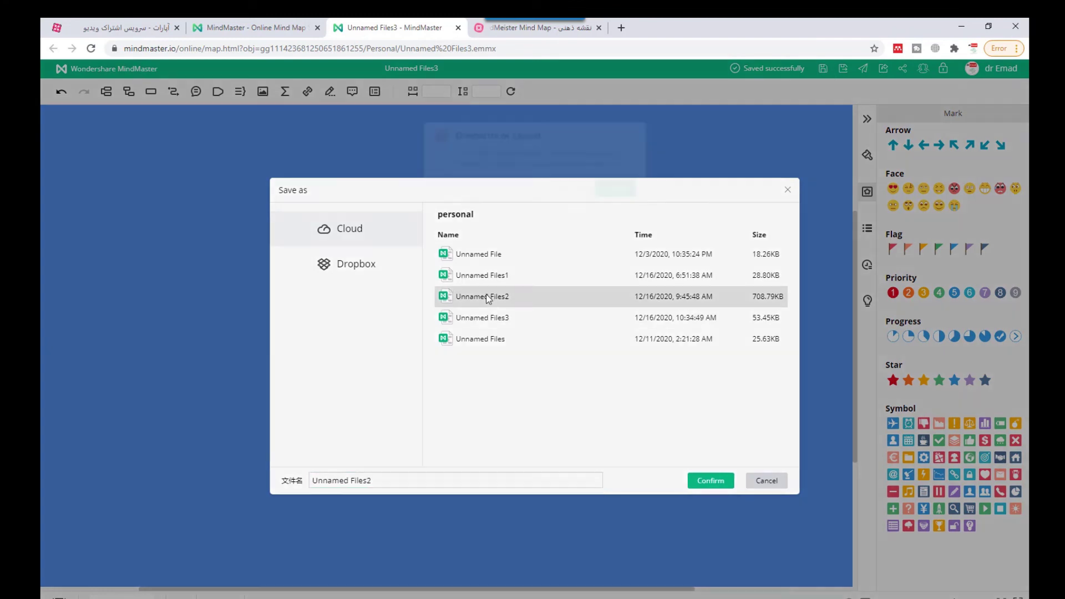
double_click(486, 295)
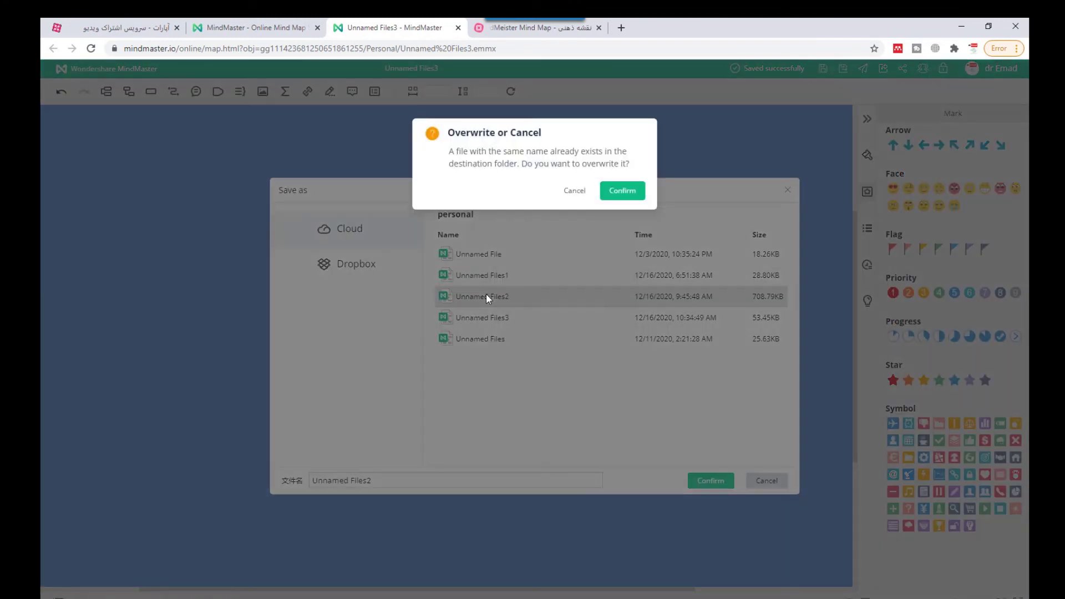
click(624, 191)
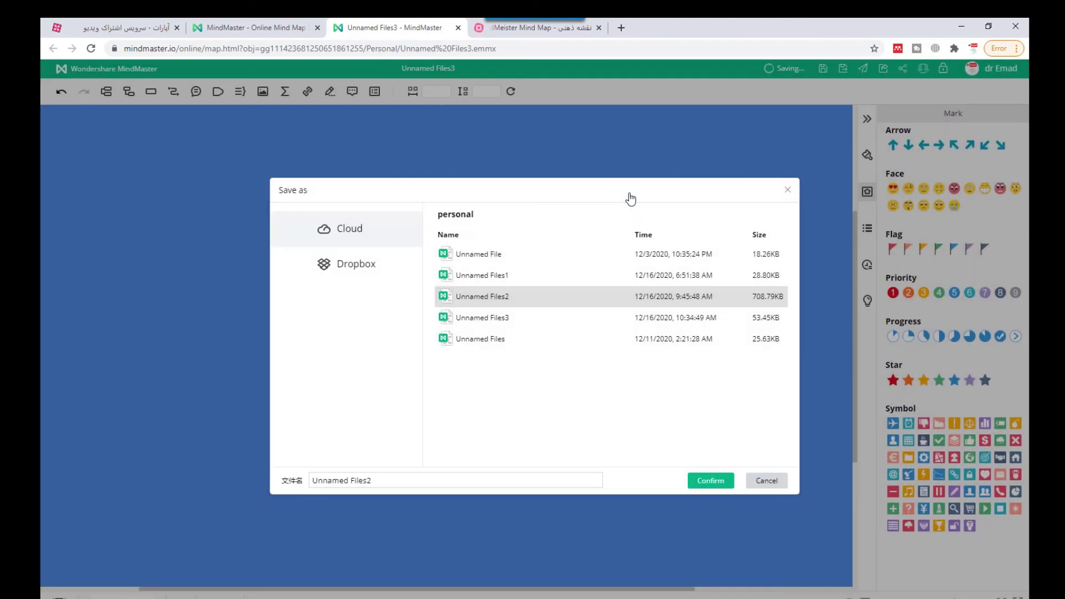
click(754, 484)
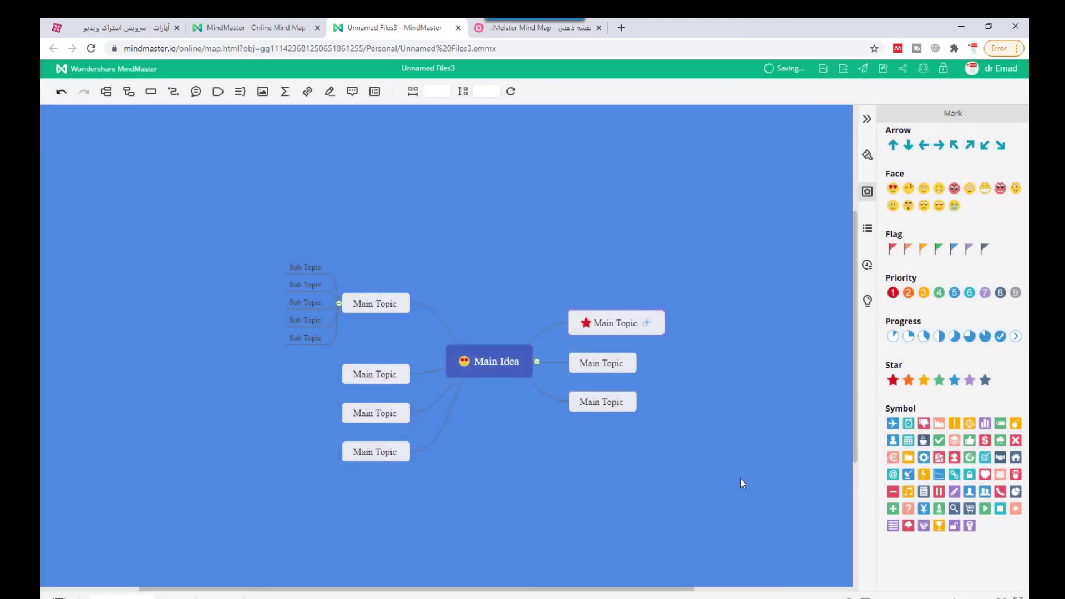